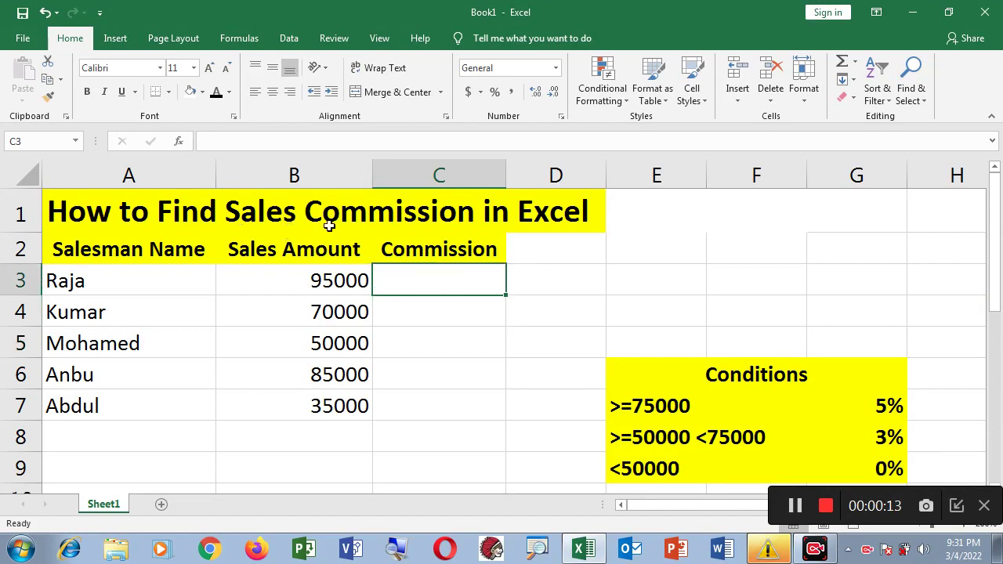
Step: Review the sales table's title, salesman names, sales amounts and Commission column
{"action": "left_click", "coordinate": [528, 215]}
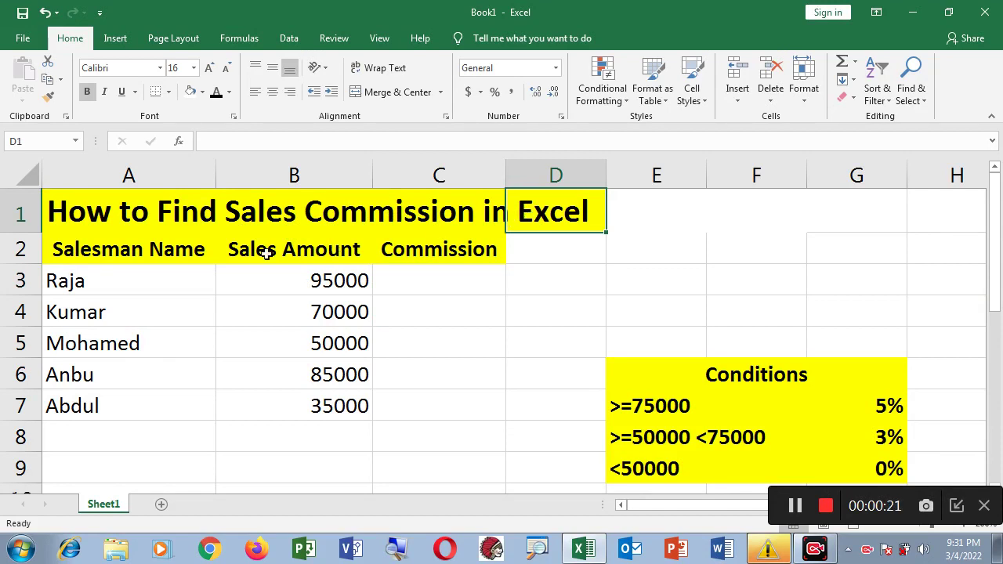
{"action": "left_click", "coordinate": [140, 251]}
{"action": "left_click", "coordinate": [117, 290]}
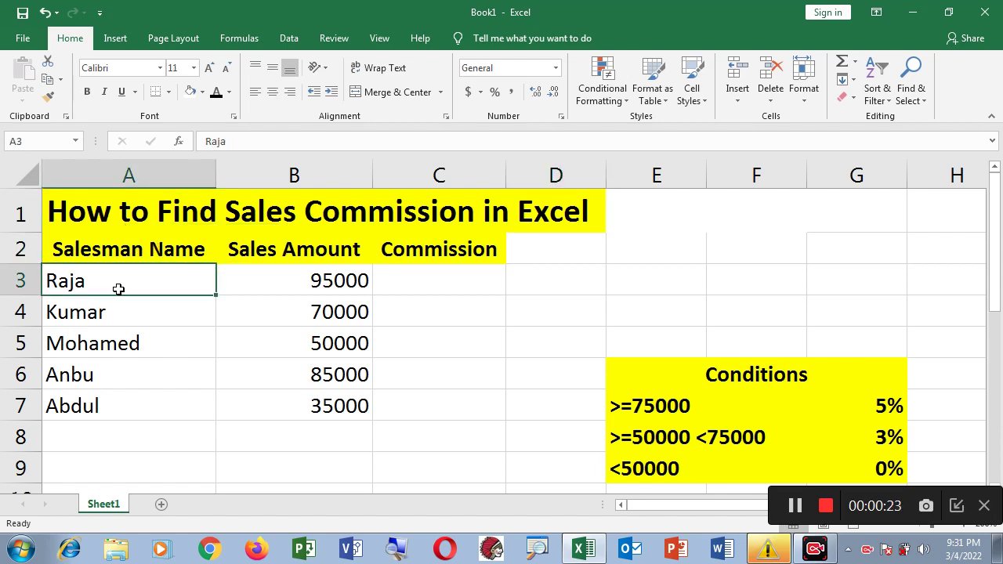
{"action": "left_click", "coordinate": [132, 318]}
{"action": "left_click", "coordinate": [133, 341]}
{"action": "left_click", "coordinate": [116, 377]}
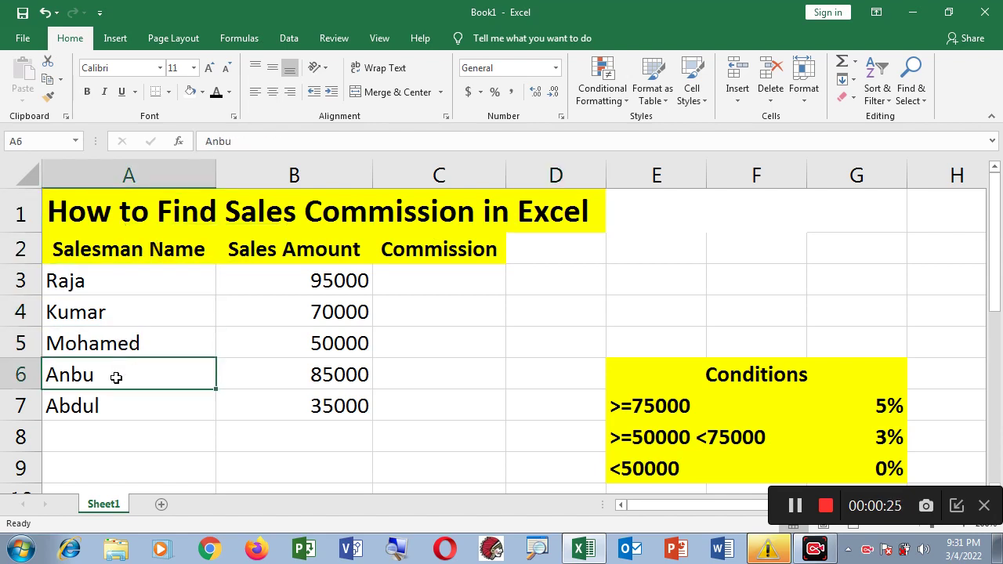
{"action": "left_click", "coordinate": [350, 282]}
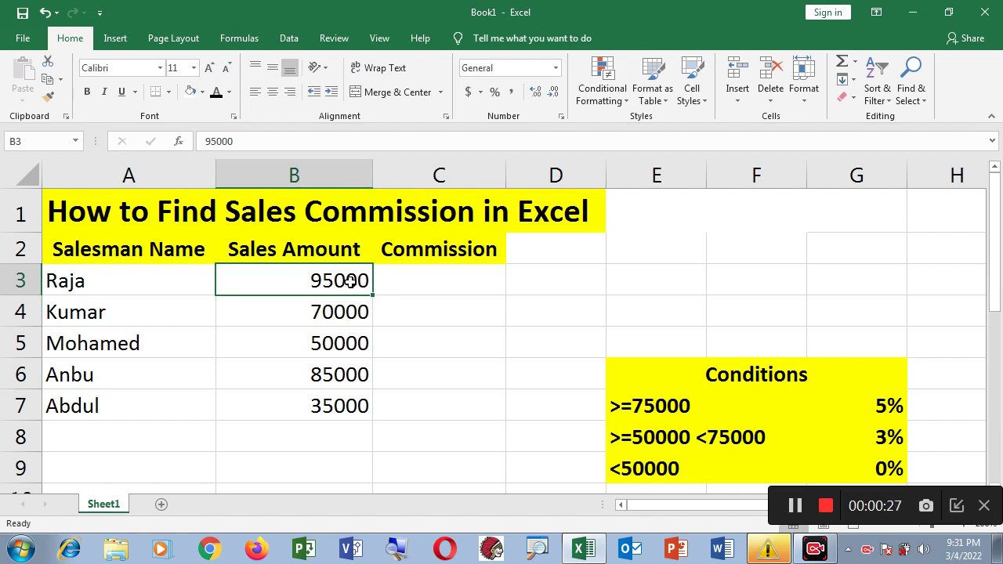
{"action": "left_click", "coordinate": [419, 280]}
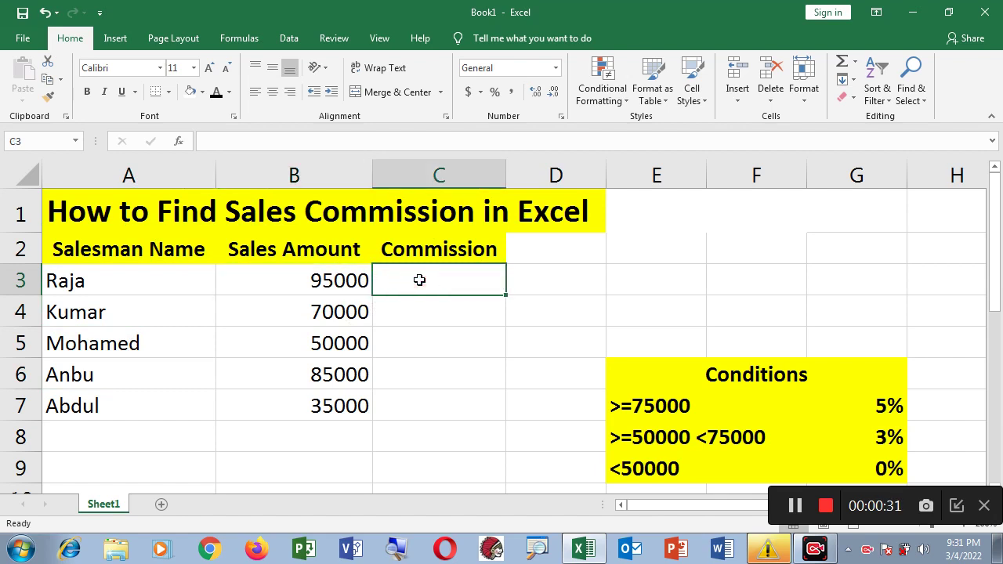
{"action": "left_click", "coordinate": [146, 269]}
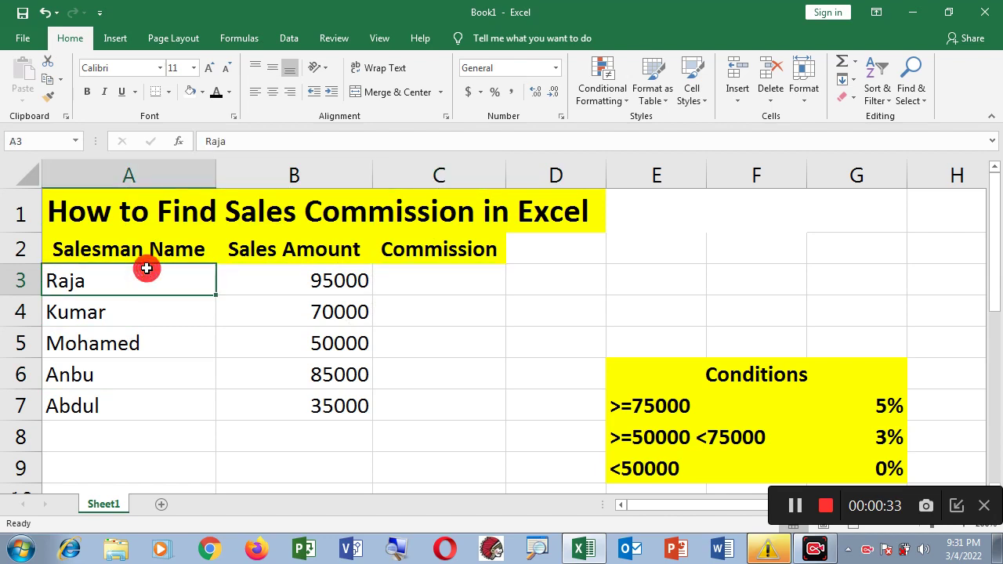
{"action": "left_click_drag", "start_coordinate": [161, 290], "coordinate": [159, 403]}
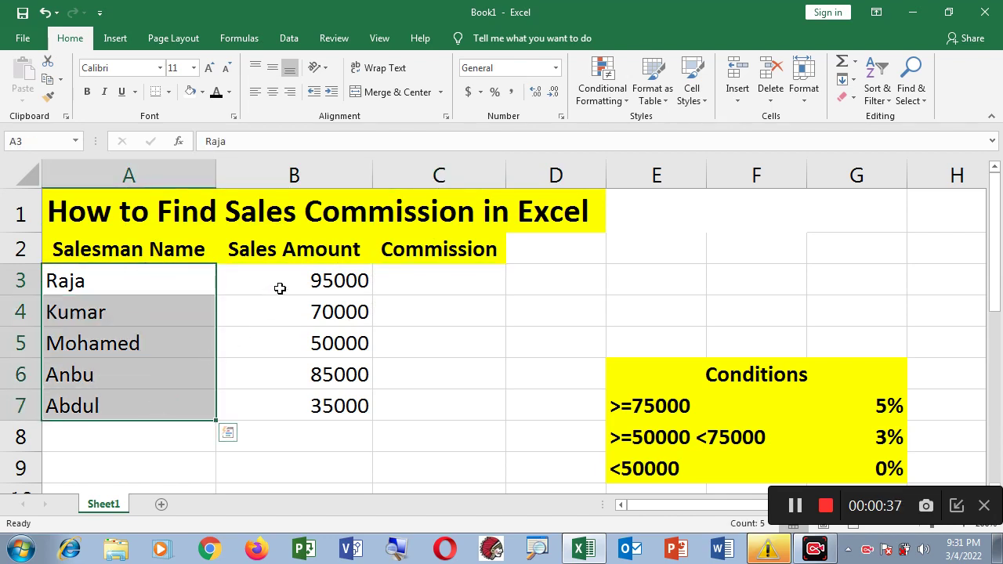
{"action": "left_click_drag", "start_coordinate": [283, 281], "coordinate": [293, 399]}
{"action": "left_click", "coordinate": [425, 278]}
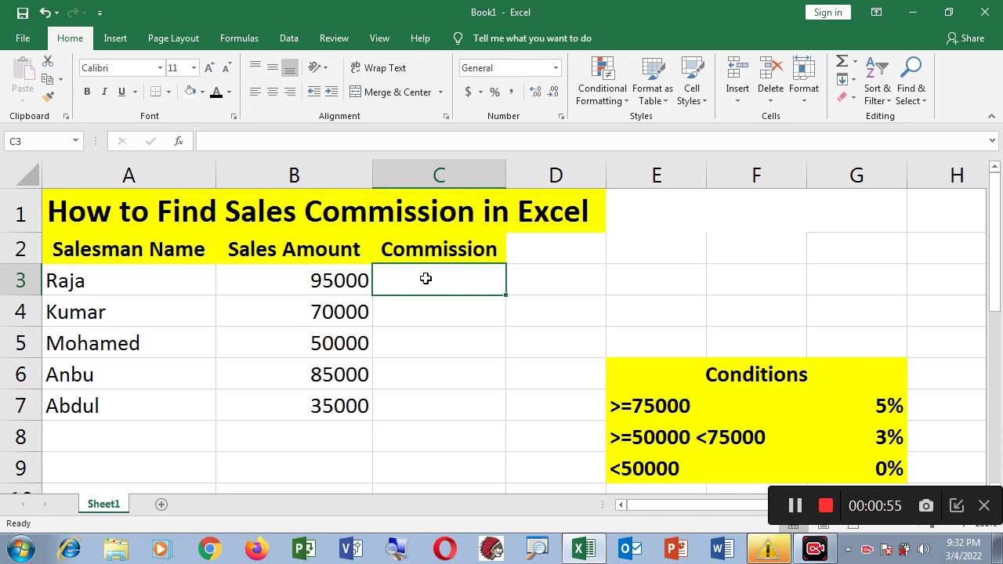
{"action": "left_click", "coordinate": [396, 332]}
{"action": "left_click", "coordinate": [421, 283]}
Step: Examine each sales threshold in the Conditions table together with its commission percentage
{"action": "left_click", "coordinate": [743, 370]}
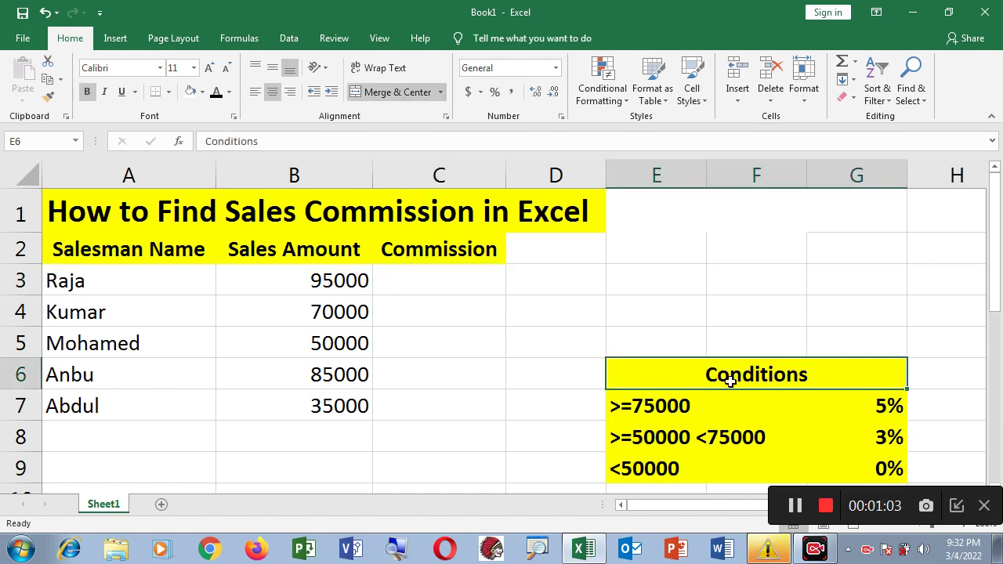
{"action": "left_click", "coordinate": [665, 411]}
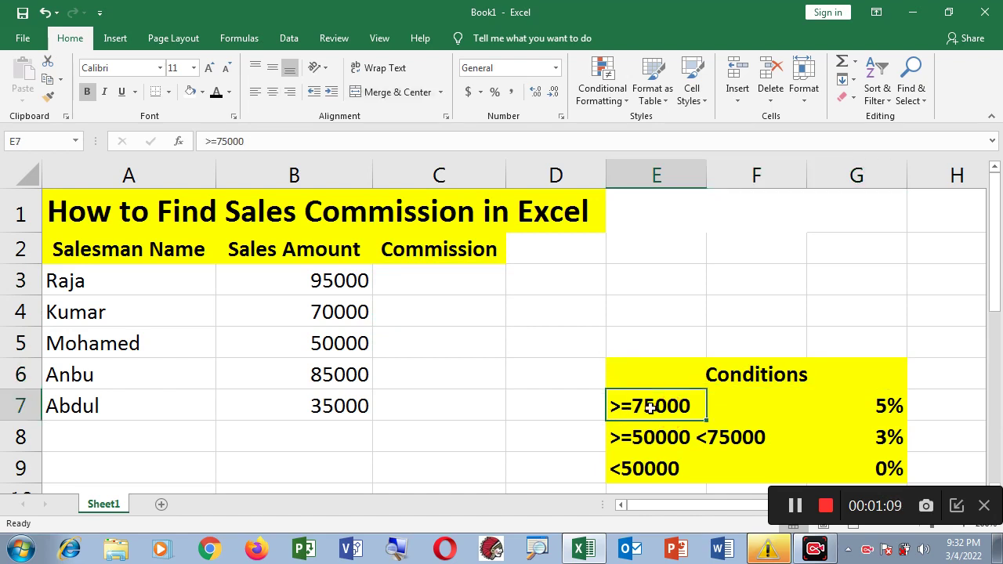
{"action": "left_click", "coordinate": [880, 405]}
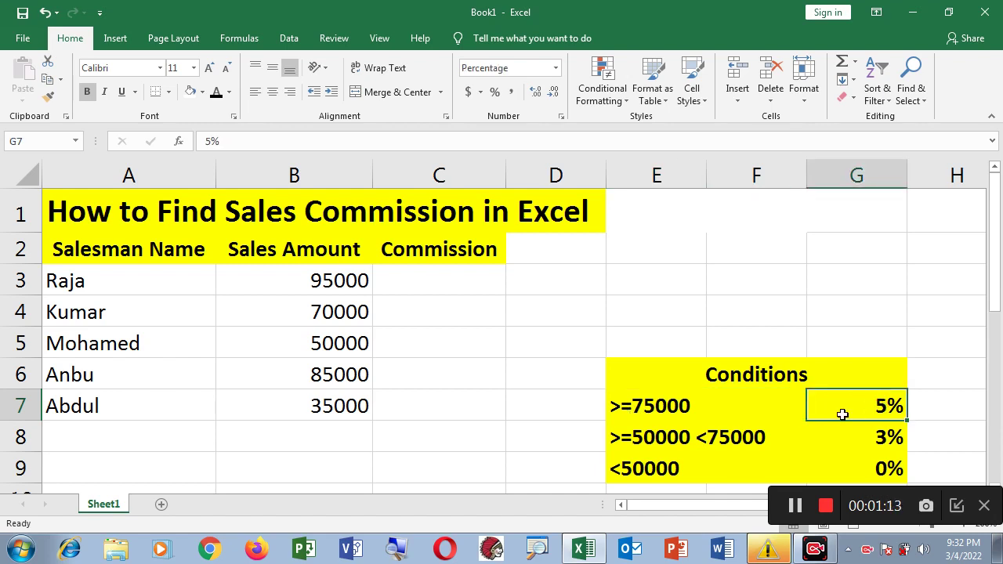
{"action": "left_click", "coordinate": [661, 440]}
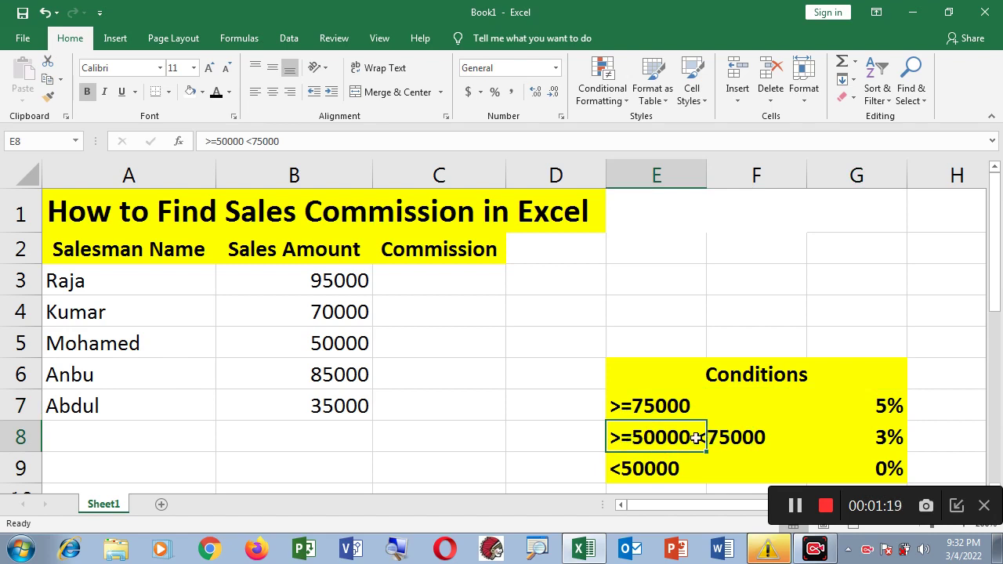
{"action": "left_click", "coordinate": [868, 437]}
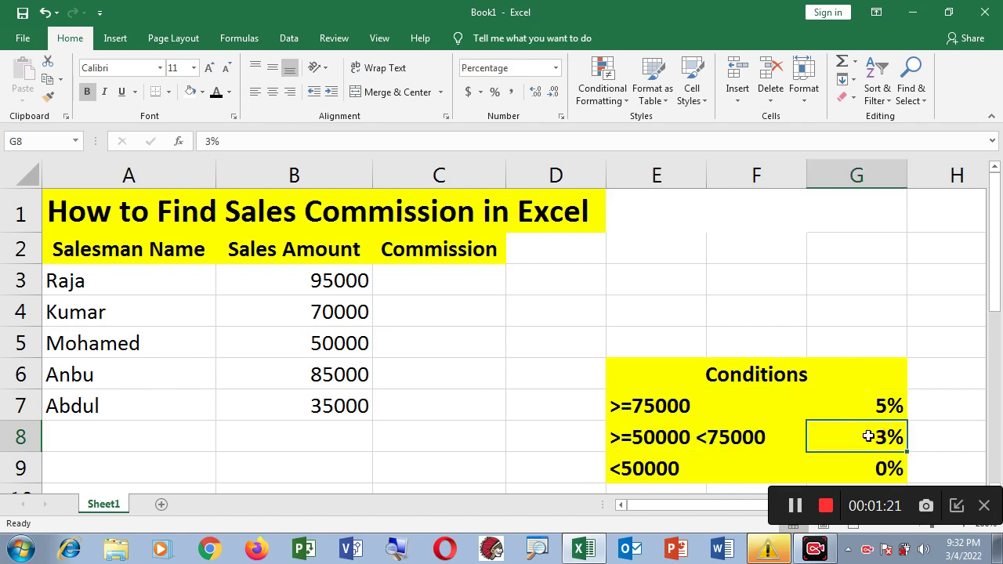
{"action": "left_click", "coordinate": [666, 471]}
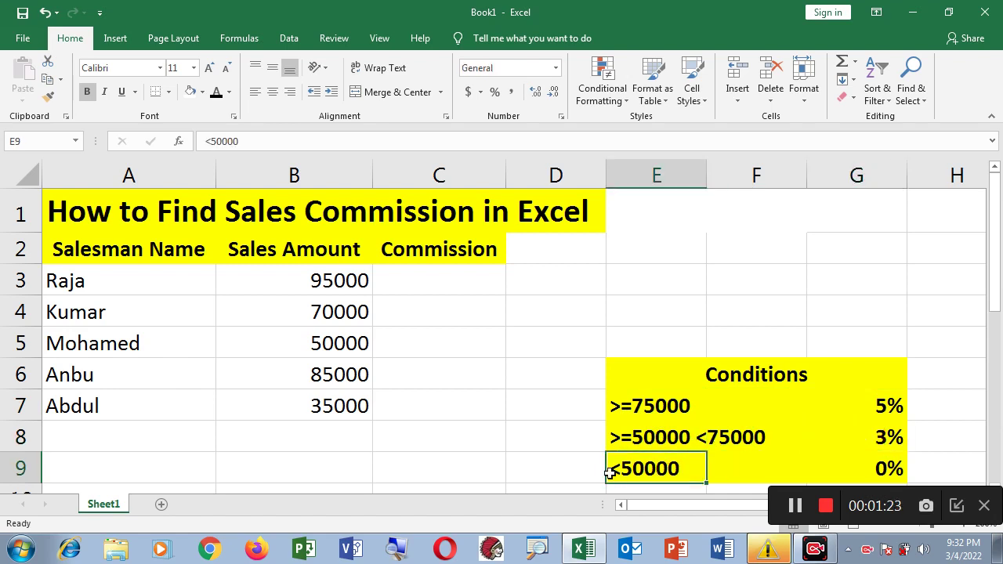
{"action": "left_click", "coordinate": [881, 470]}
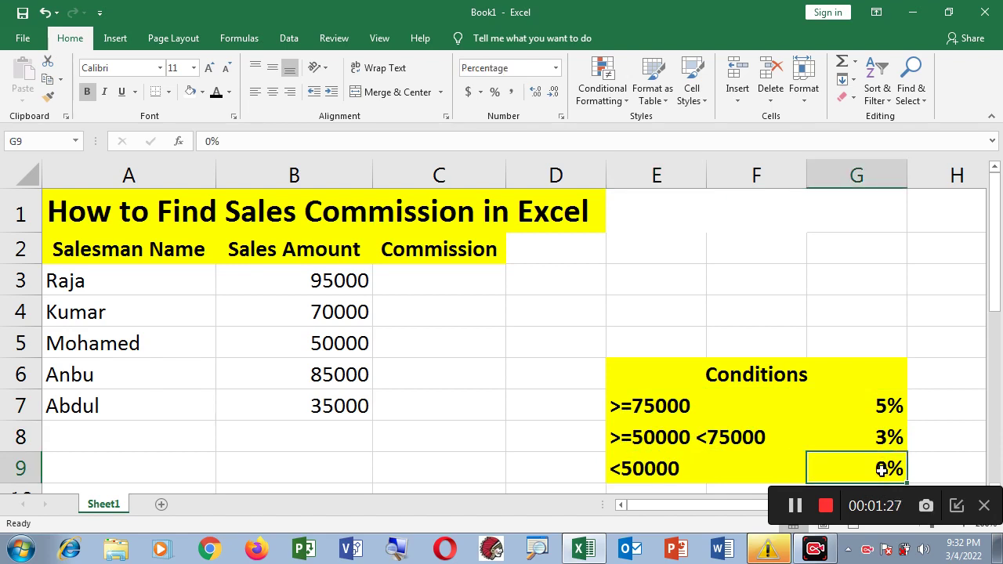
{"action": "left_click", "coordinate": [745, 300]}
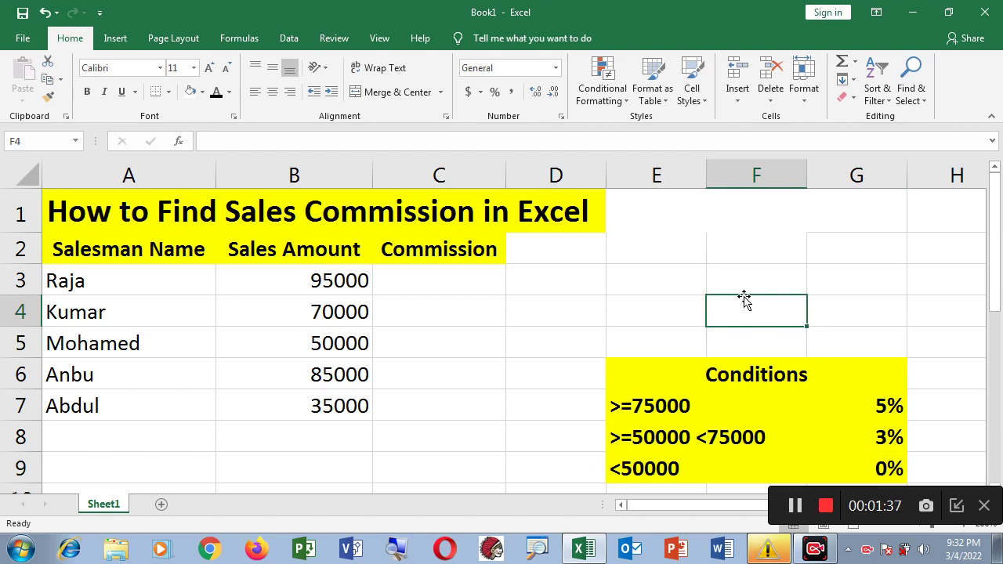
Step: In the first salesman's Commission cell C3, start an IF formula with the logical test AND(B3>=75000)
{"action": "left_click", "coordinate": [432, 283]}
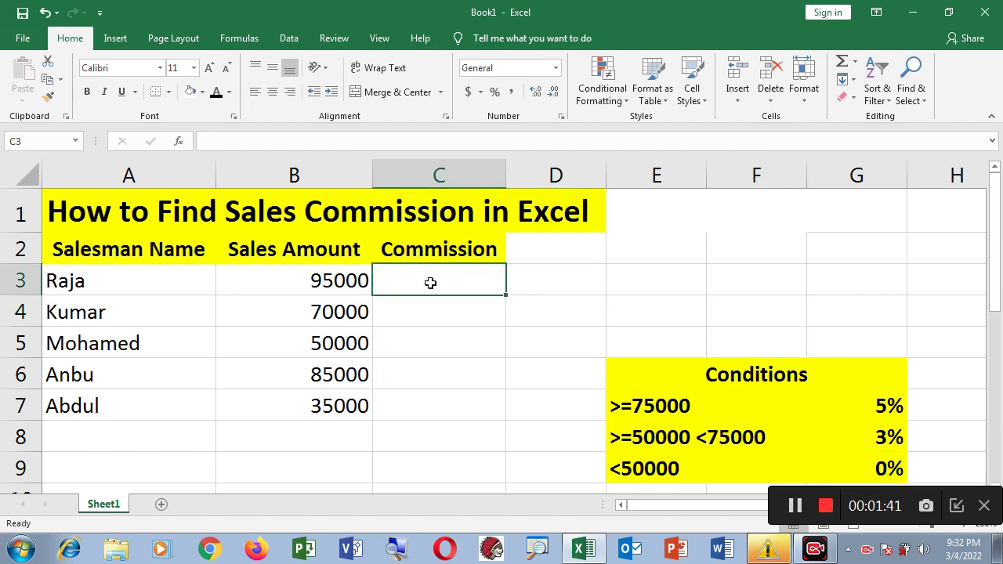
{"action": "left_click", "coordinate": [97, 283]}
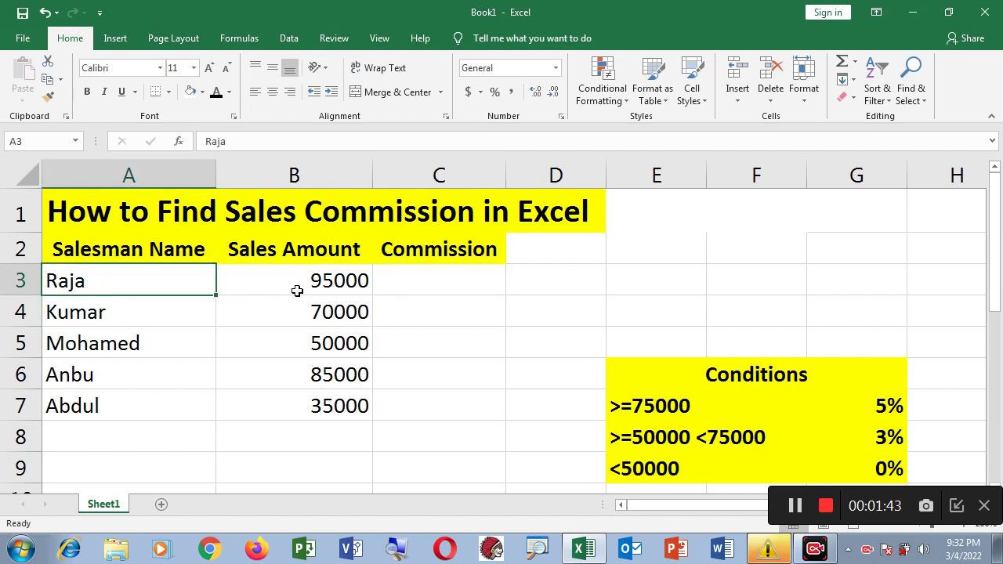
{"action": "left_click", "coordinate": [337, 286]}
{"action": "left_click", "coordinate": [429, 283]}
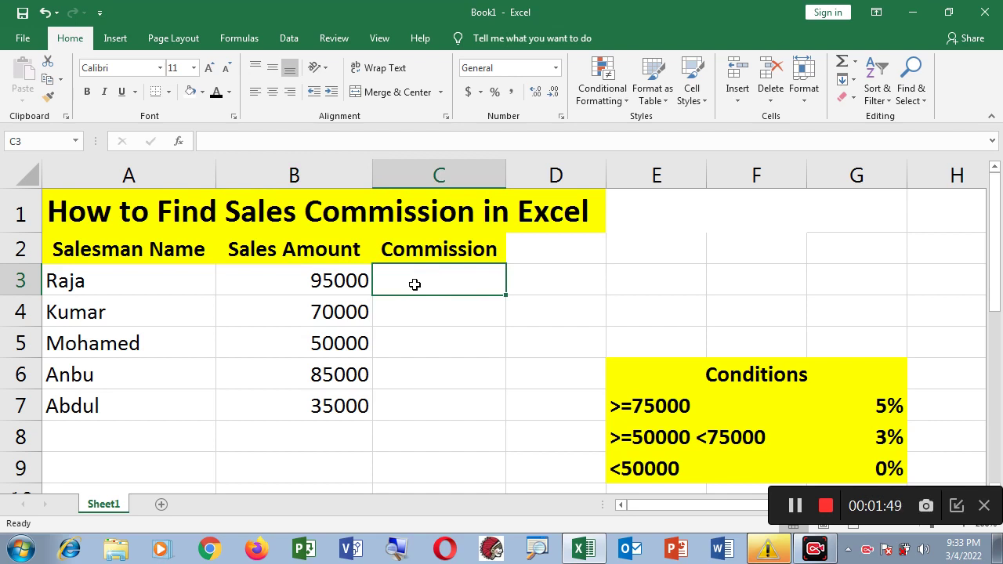
{"action": "type", "text": "="}
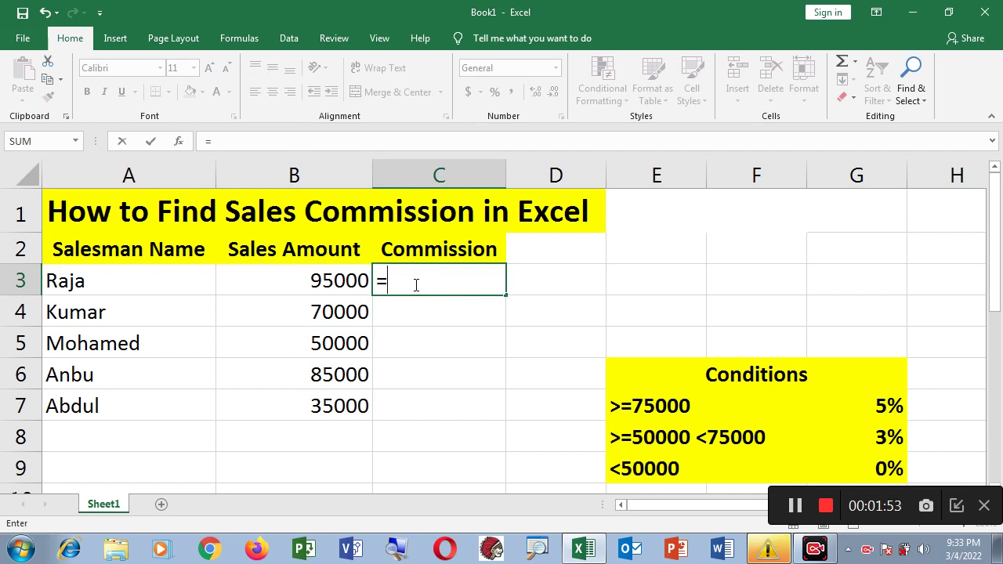
{"action": "type", "text": "if"}
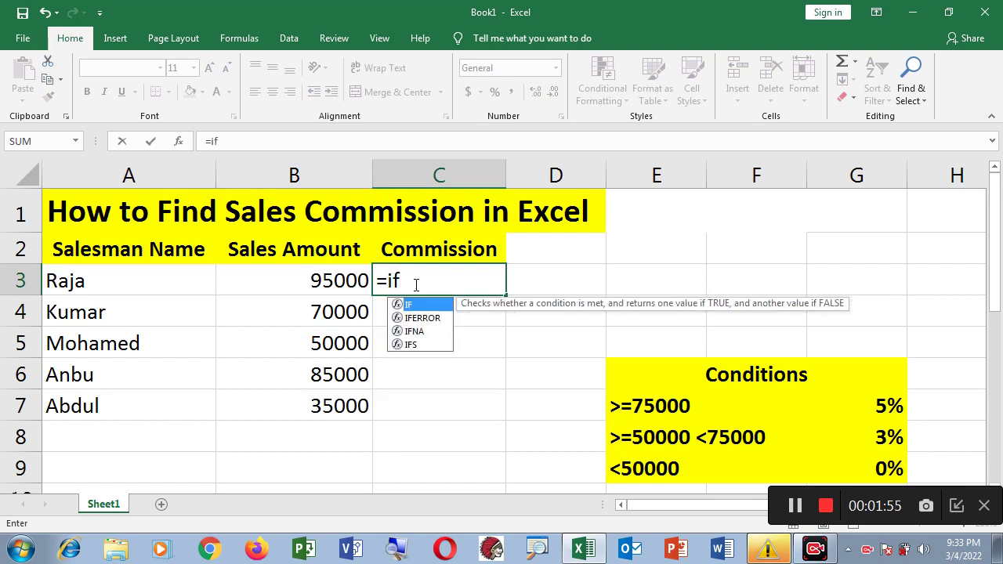
{"action": "type", "text": "(and"}
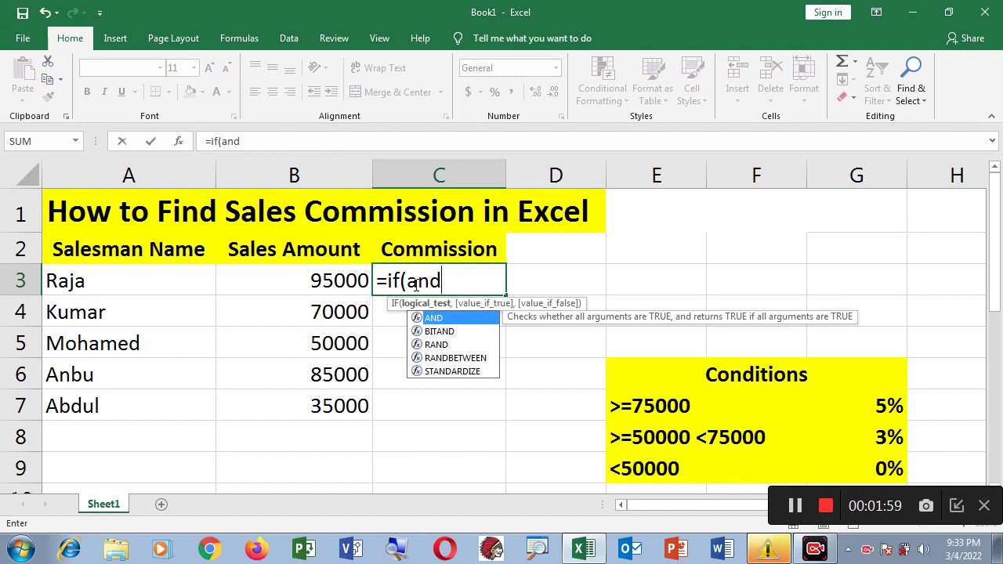
{"action": "type", "text": "("}
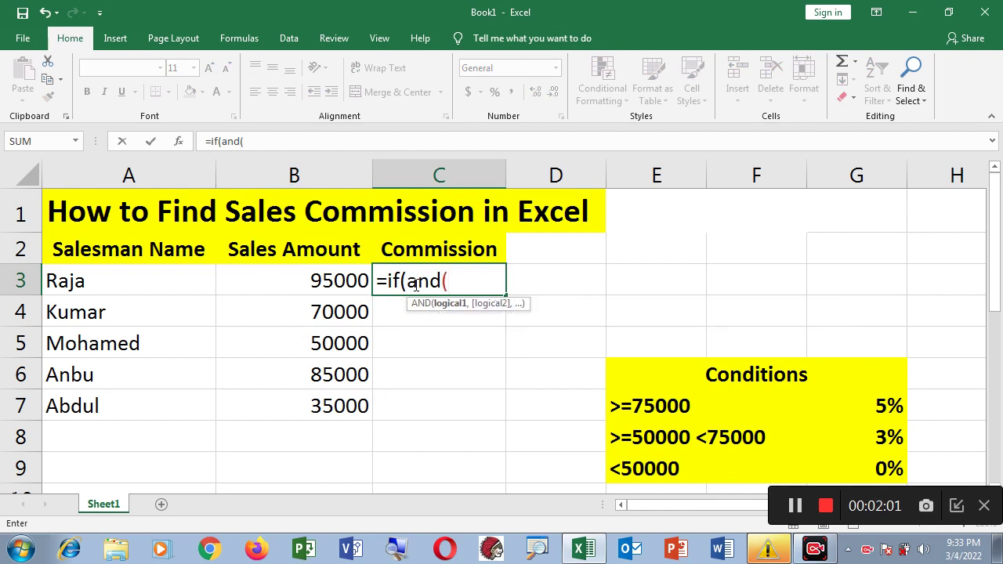
{"action": "left_click", "coordinate": [316, 282]}
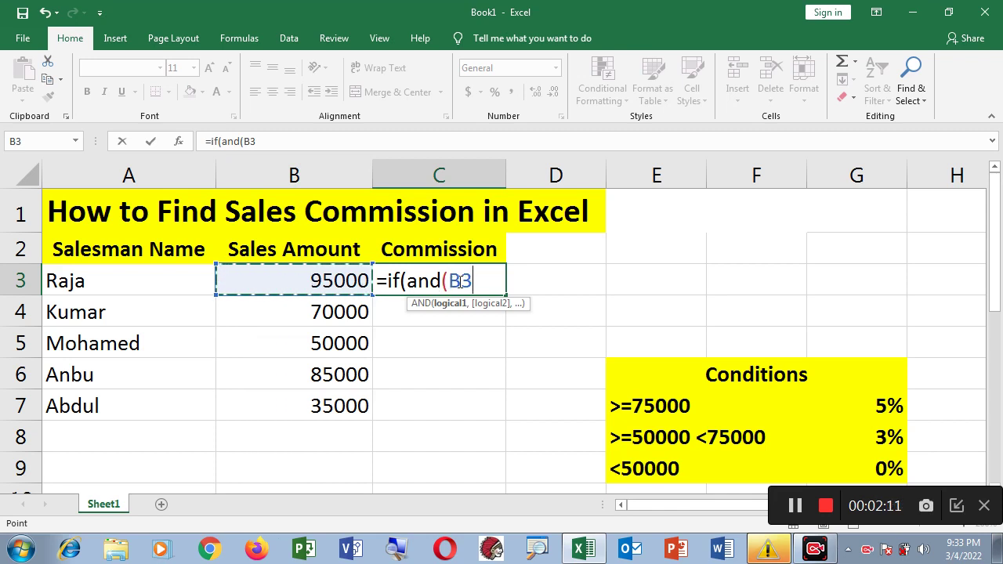
{"action": "type", "text": ">="}
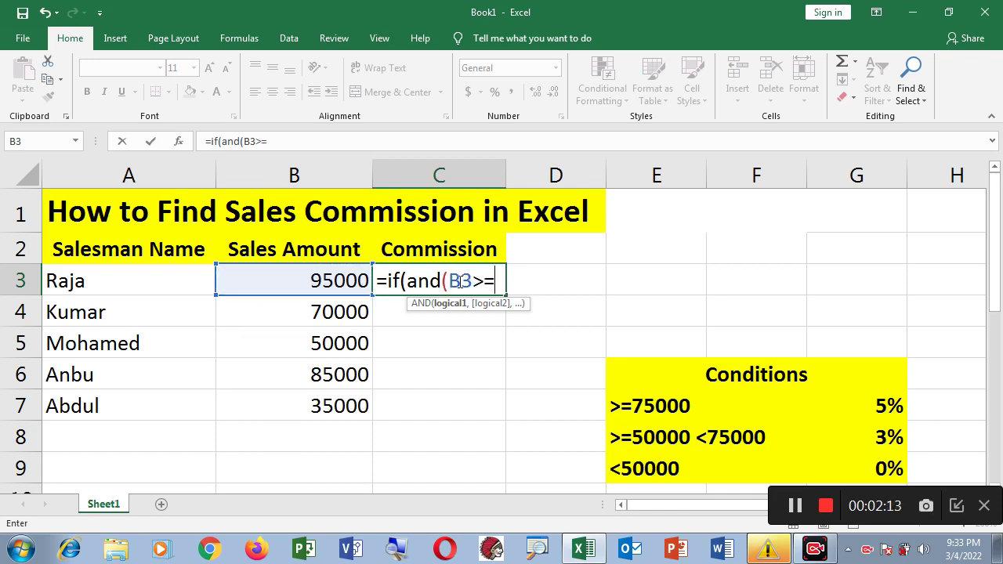
{"action": "type", "text": "7500"}
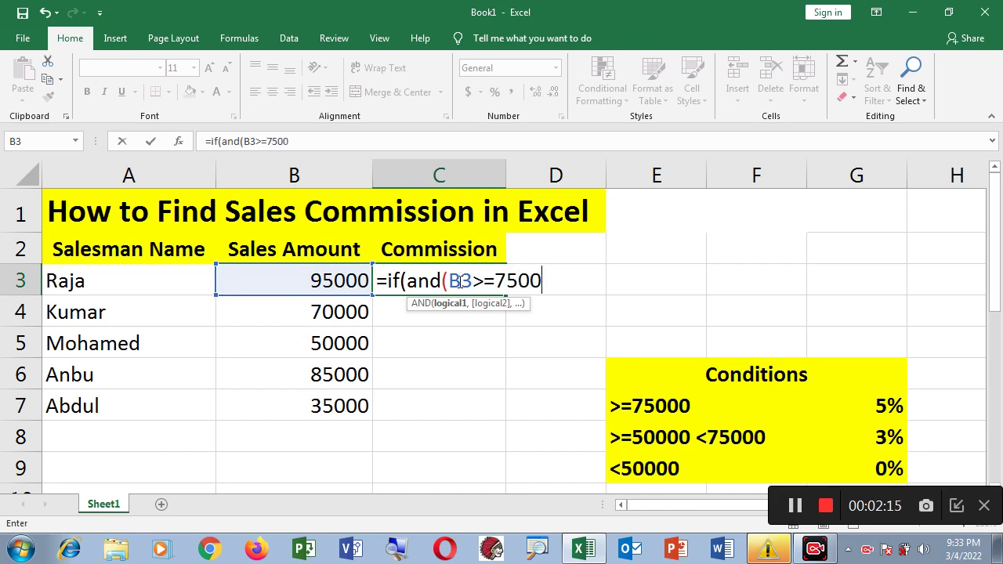
{"action": "type", "text": "0"}
{"action": "type", "text": ")"}
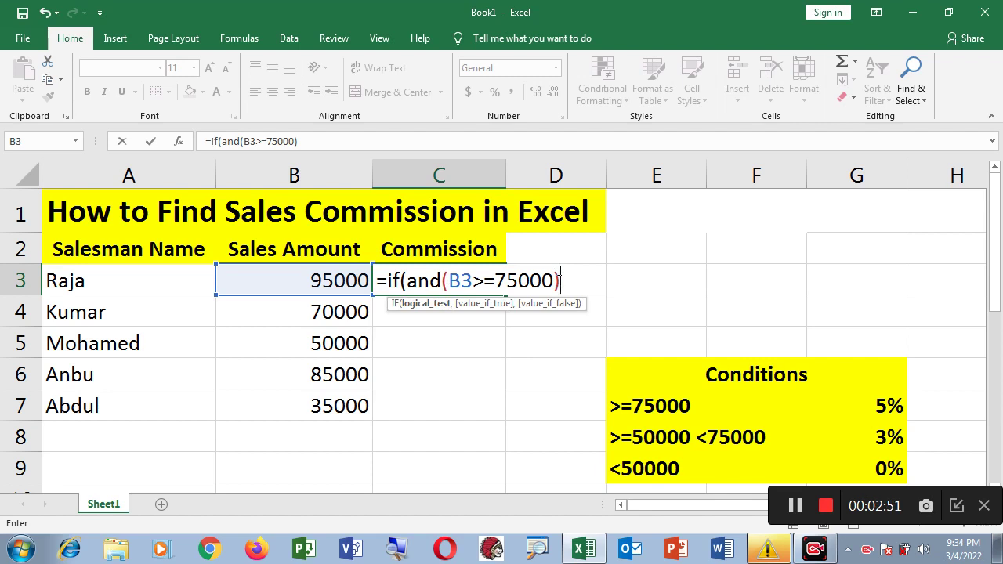
Step: Add b3*5% as the value if true in the C3 formula
{"action": "type", "text": ","}
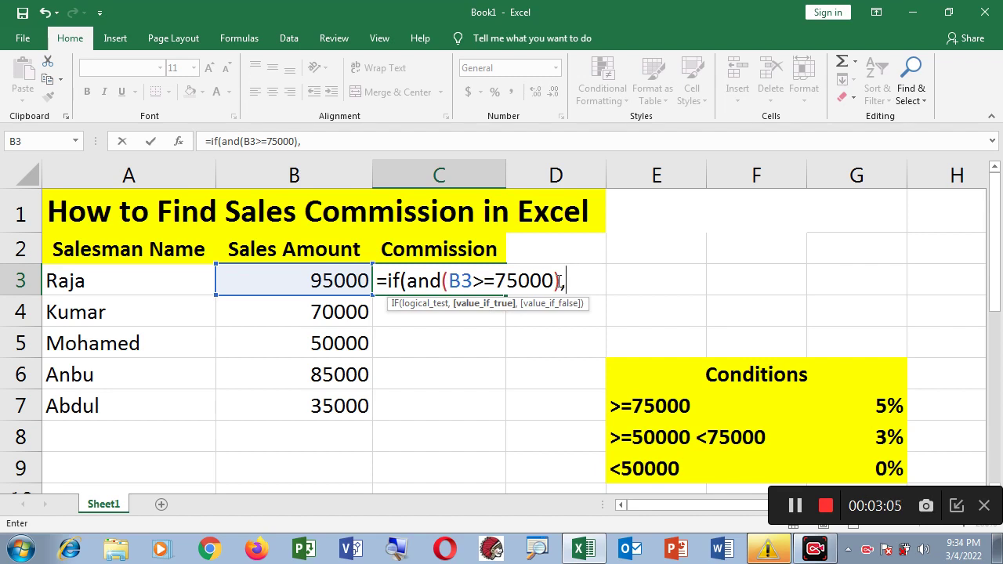
{"action": "type", "text": "b3"}
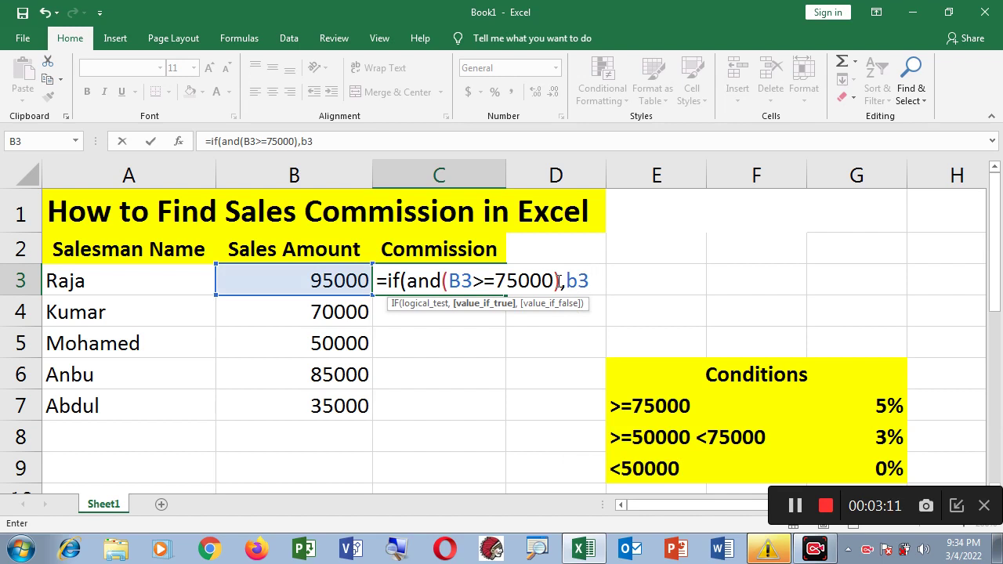
{"action": "type", "text": "*5%,"}
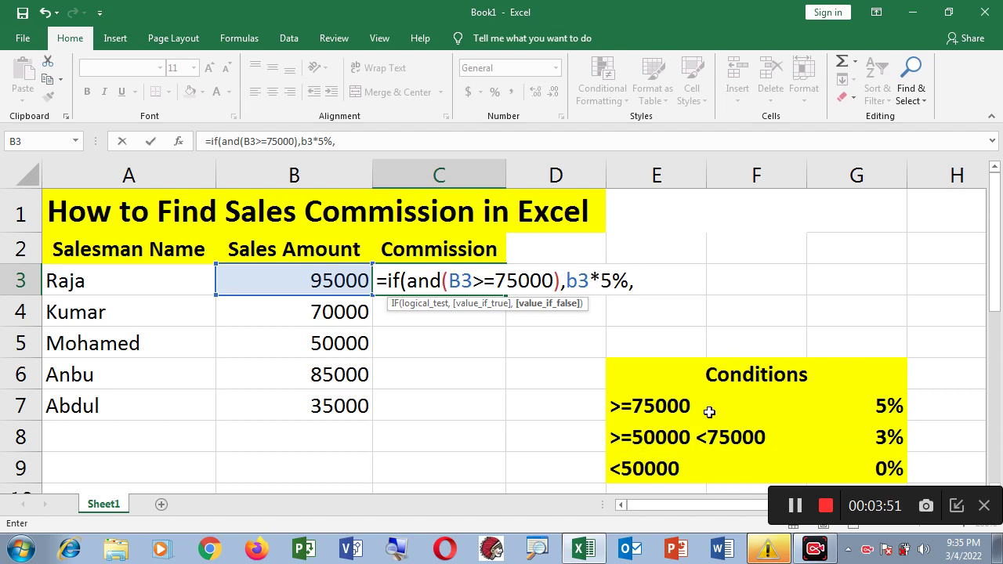
Step: As the value if false in the C3 formula, nest an IF whose AND test starts with the condition B3>=50000
{"action": "type", "text": "if"}
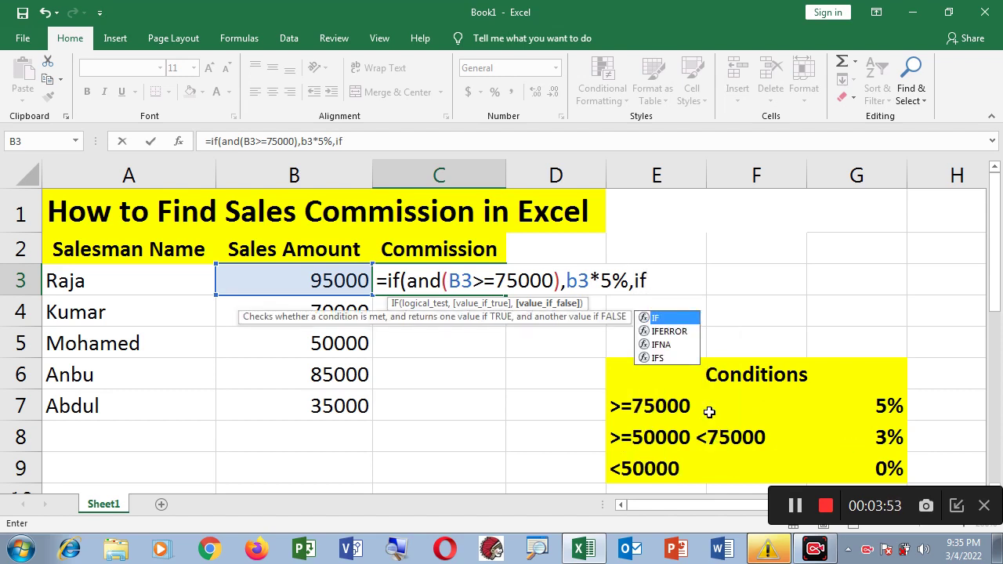
{"action": "type", "text": "(an"}
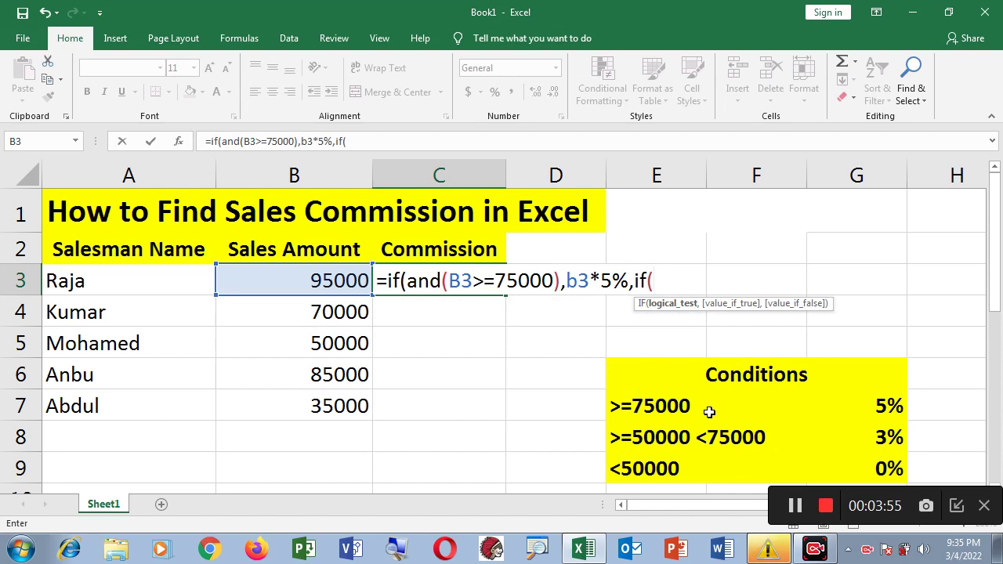
{"action": "type", "text": "d"}
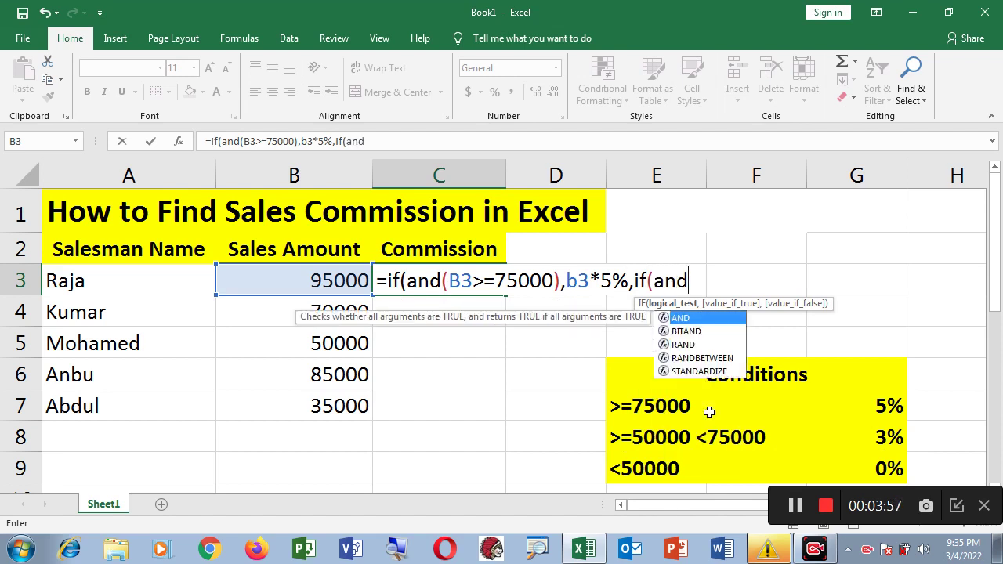
{"action": "type", "text": "("}
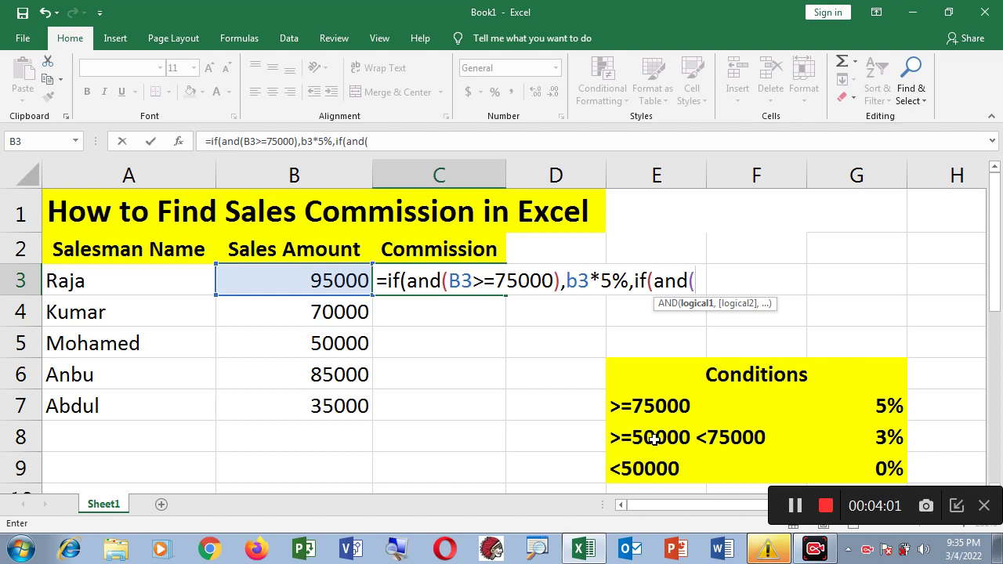
{"action": "left_click", "coordinate": [335, 282]}
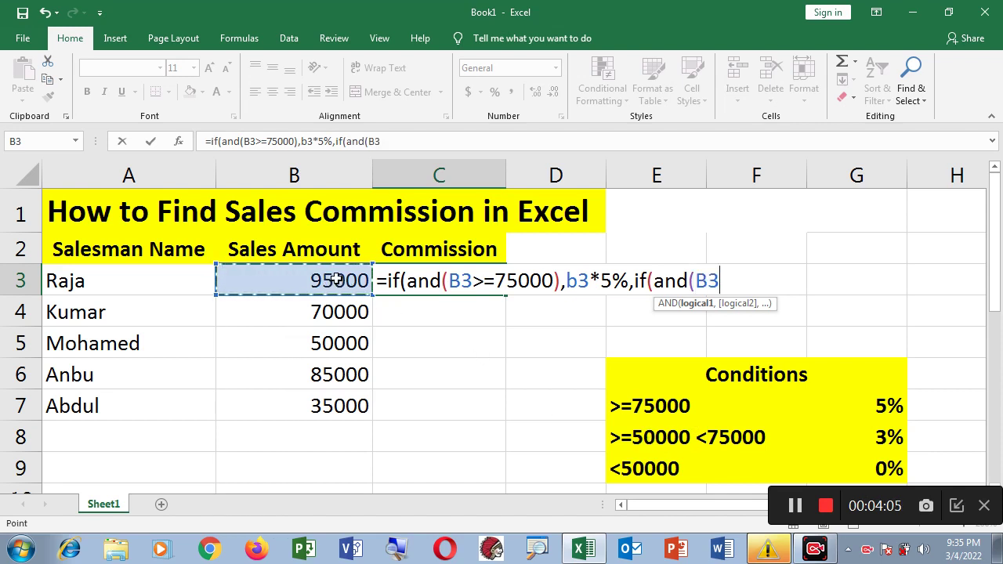
{"action": "type", "text": ">="}
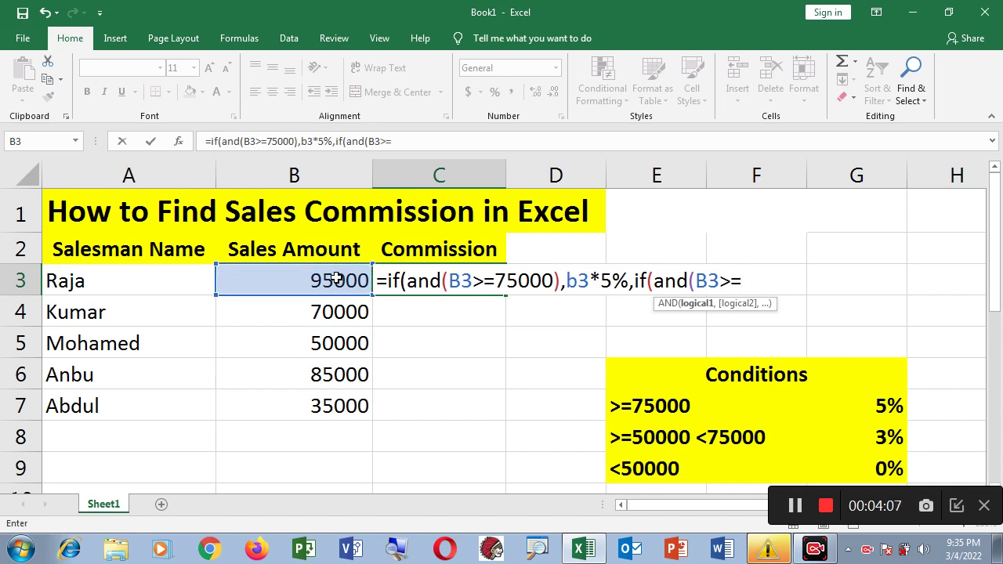
{"action": "type", "text": "50000"}
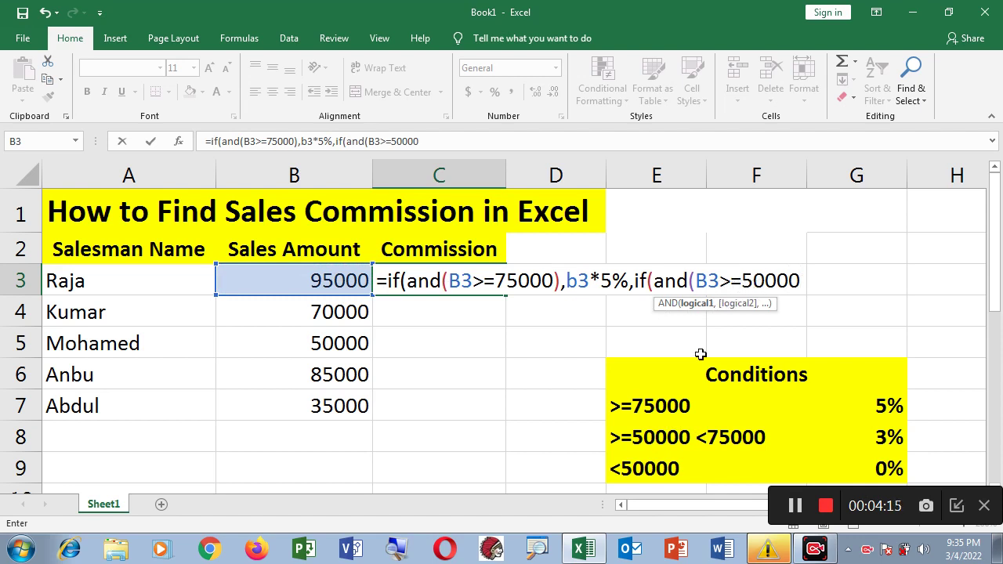
Step: Add B3<75000 as the second condition of the nested AND test and close that AND function
{"action": "type", "text": ","}
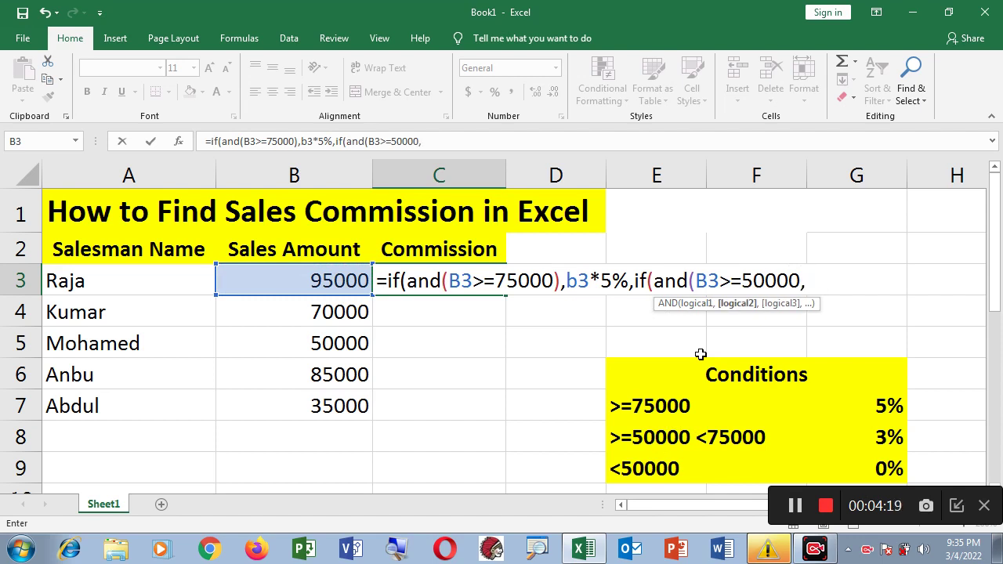
{"action": "left_click", "coordinate": [322, 282]}
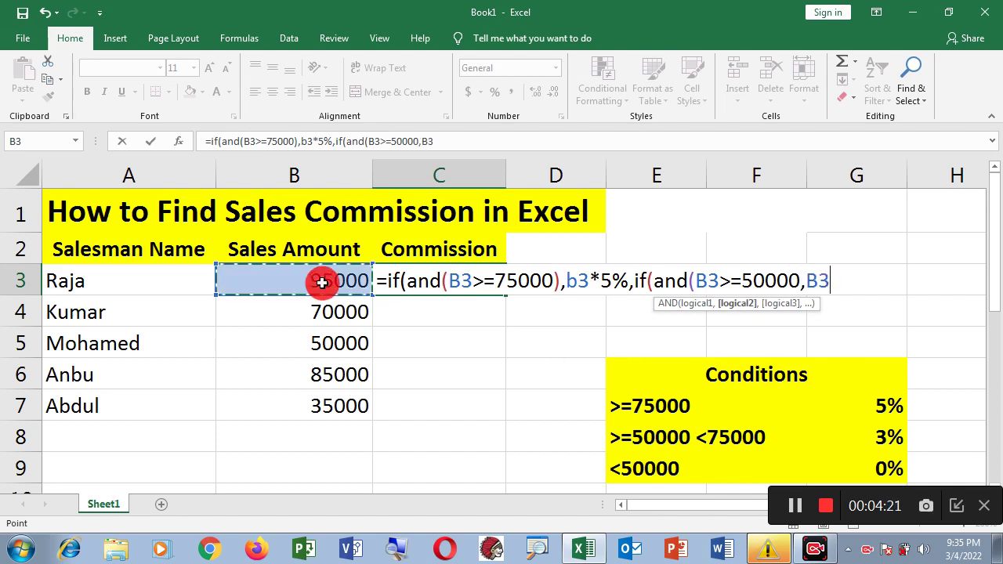
{"action": "type", "text": "<"}
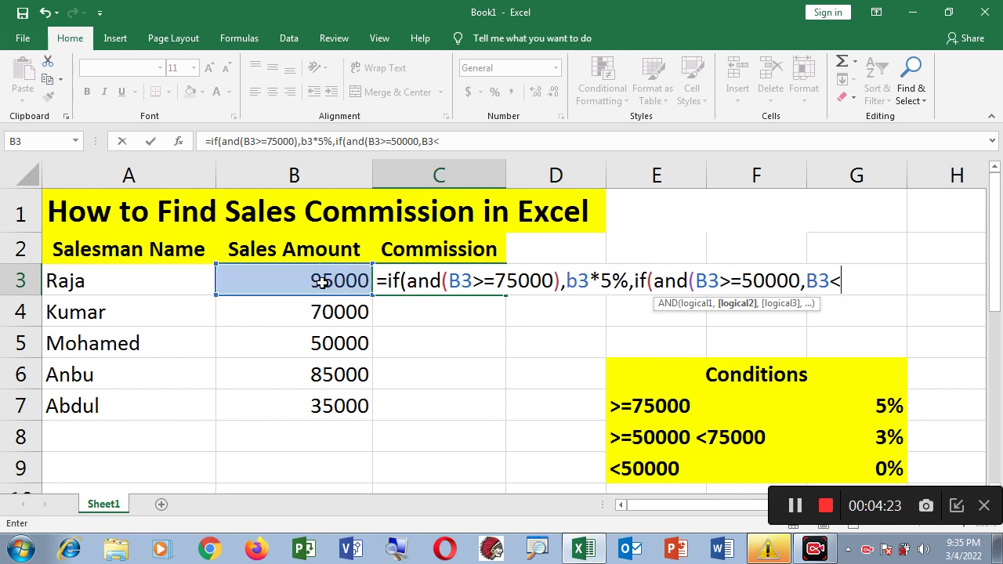
{"action": "type", "text": "75000"}
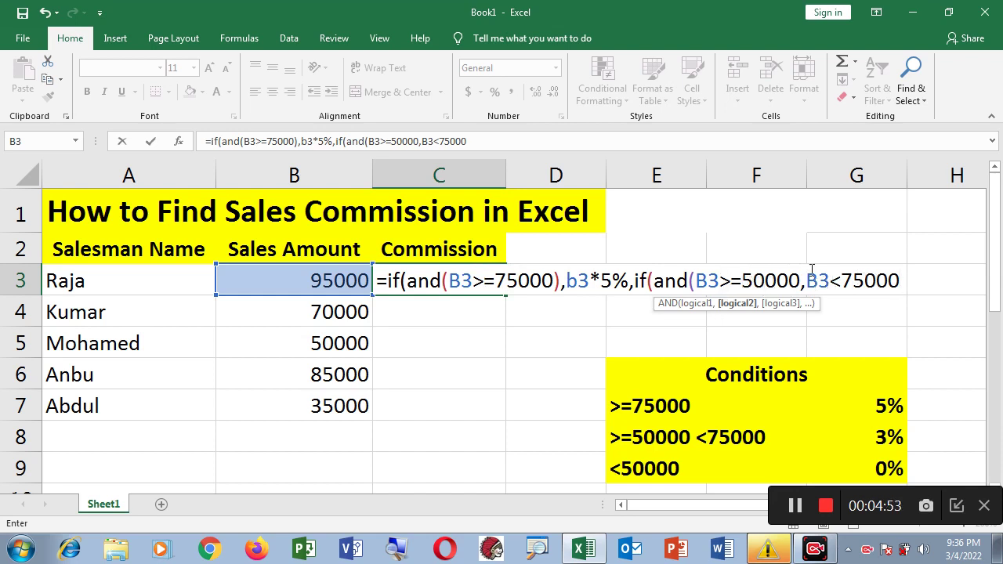
{"action": "type", "text": ")"}
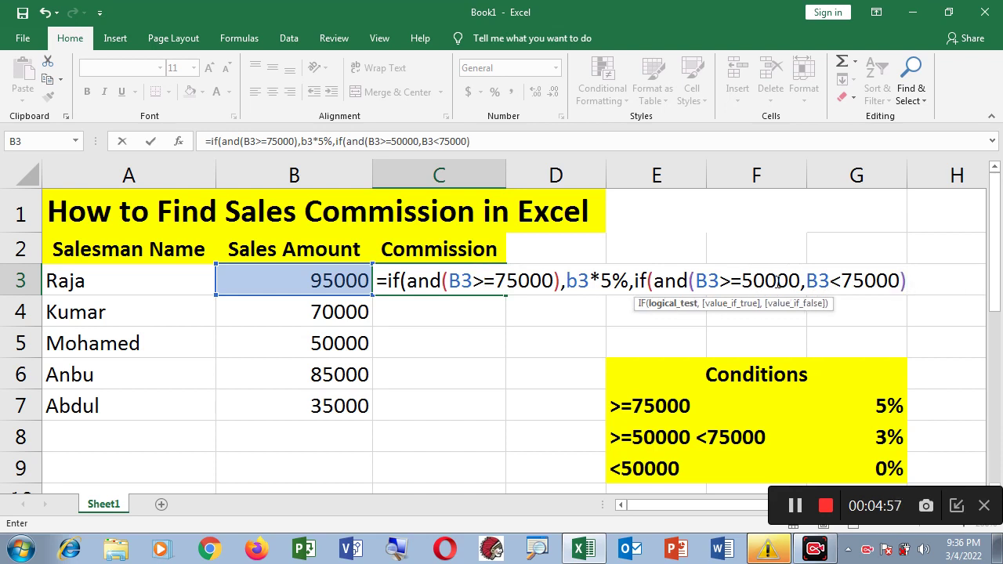
Step: Add b3*3% as the nested IF's value if true
{"action": "type", "text": ","}
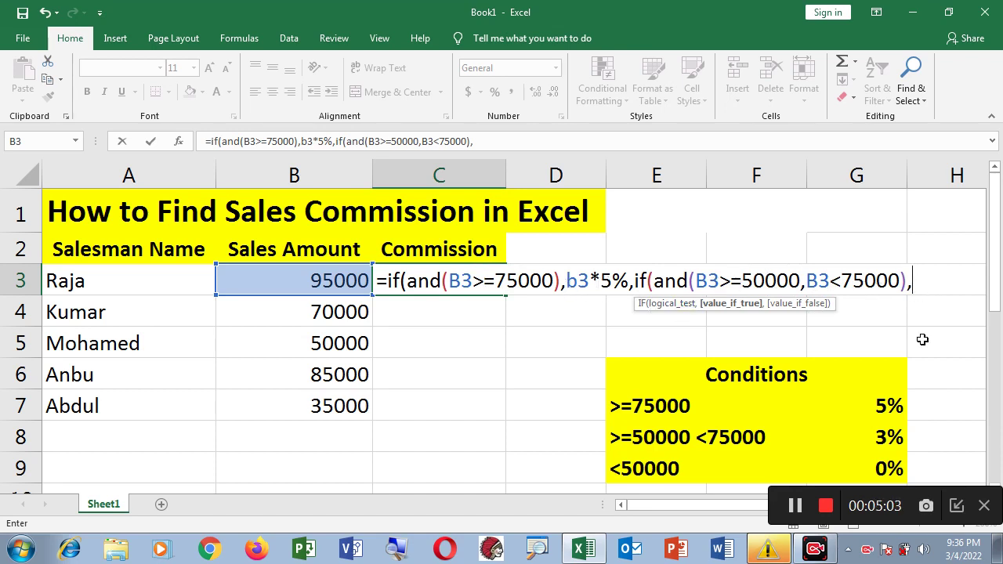
{"action": "type", "text": "b3"}
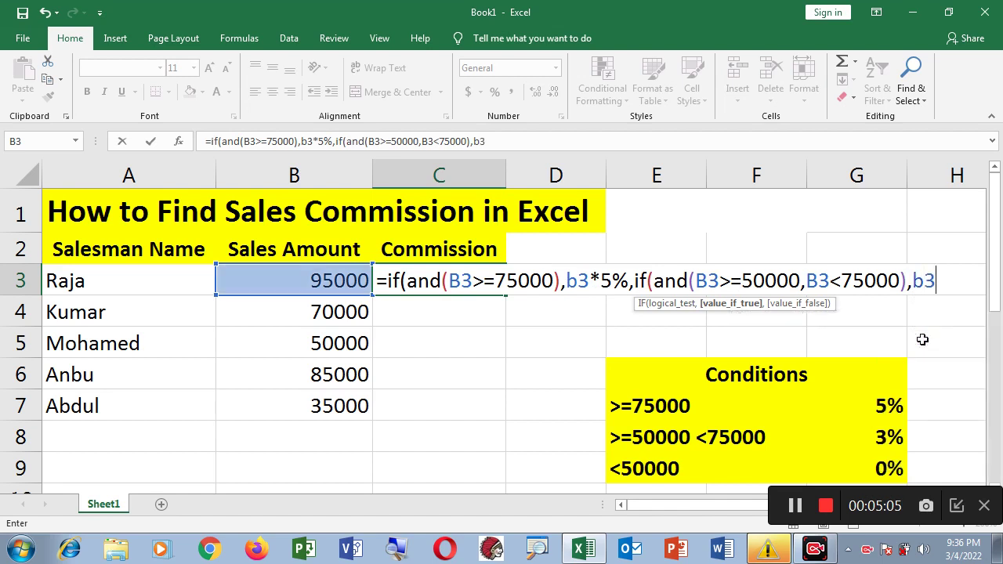
{"action": "type", "text": "*3%"}
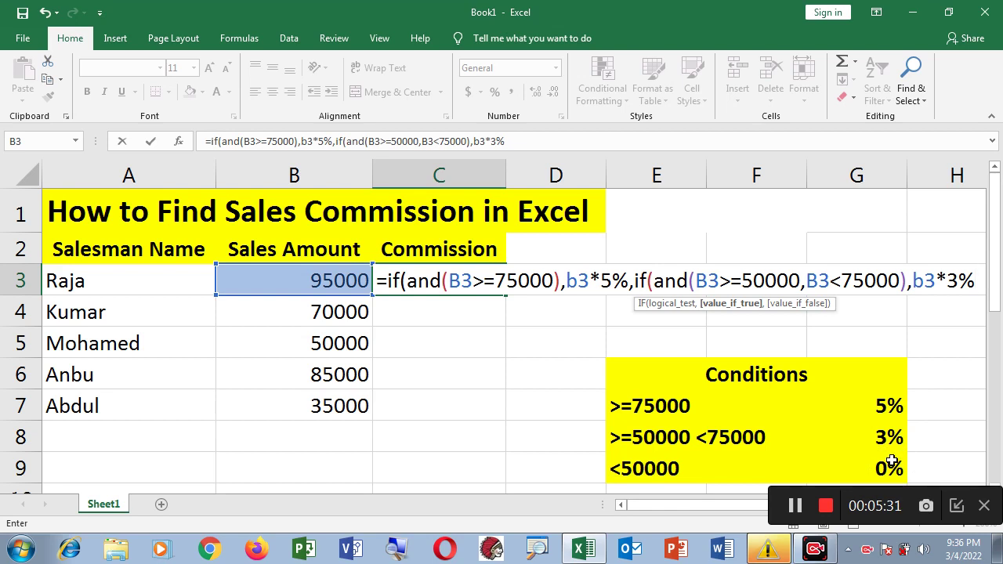
Step: Add b3*0% as the nested IF's value if false, close both IF functions and enter the formula in C3
{"action": "type", "text": ","}
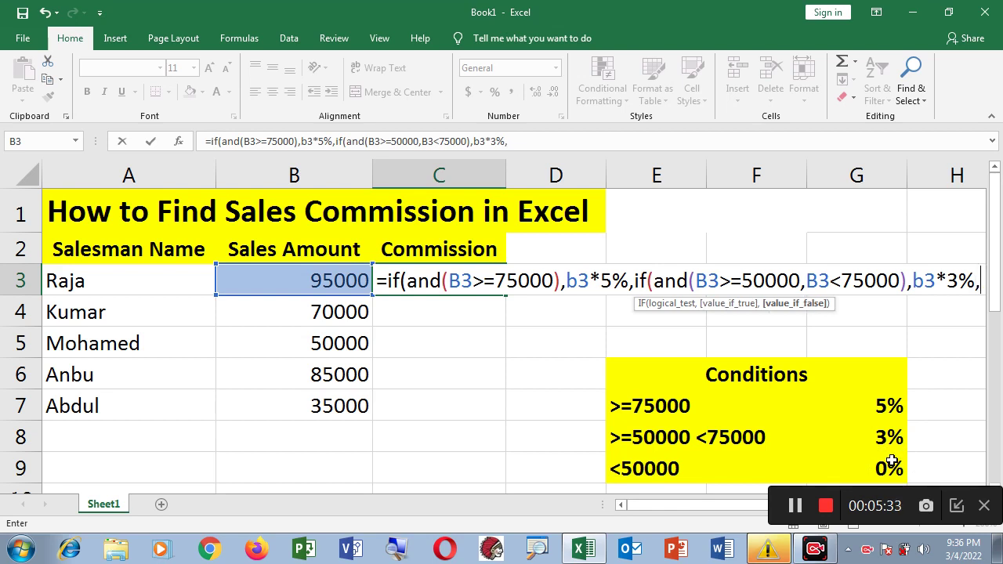
{"action": "type", "text": "b"}
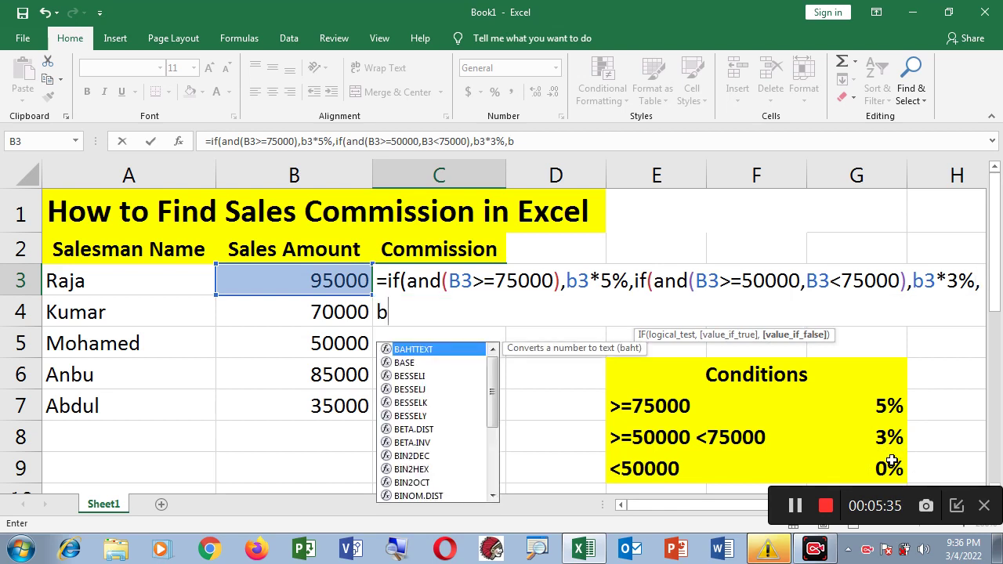
{"action": "type", "text": "3"}
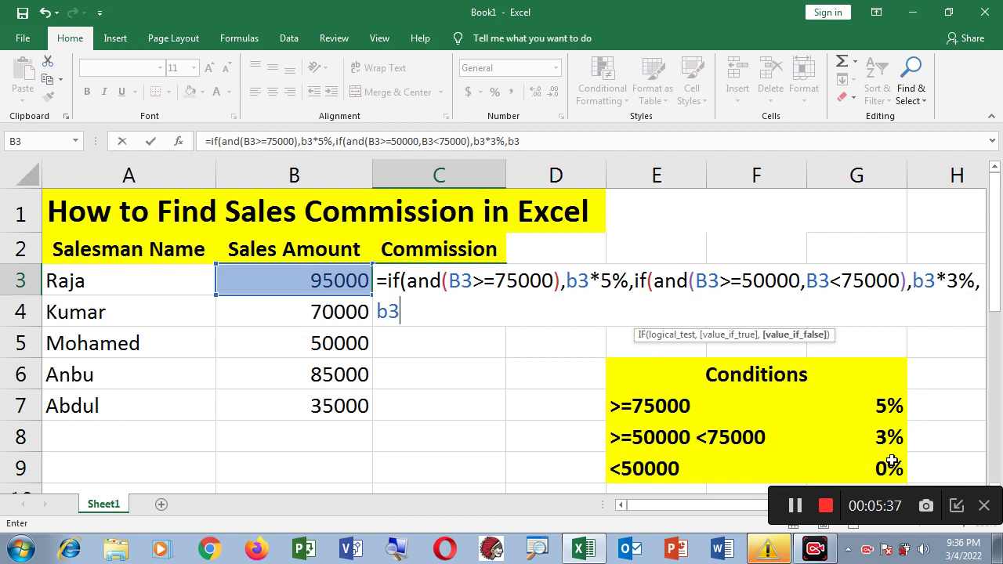
{"action": "type", "text": "*0"}
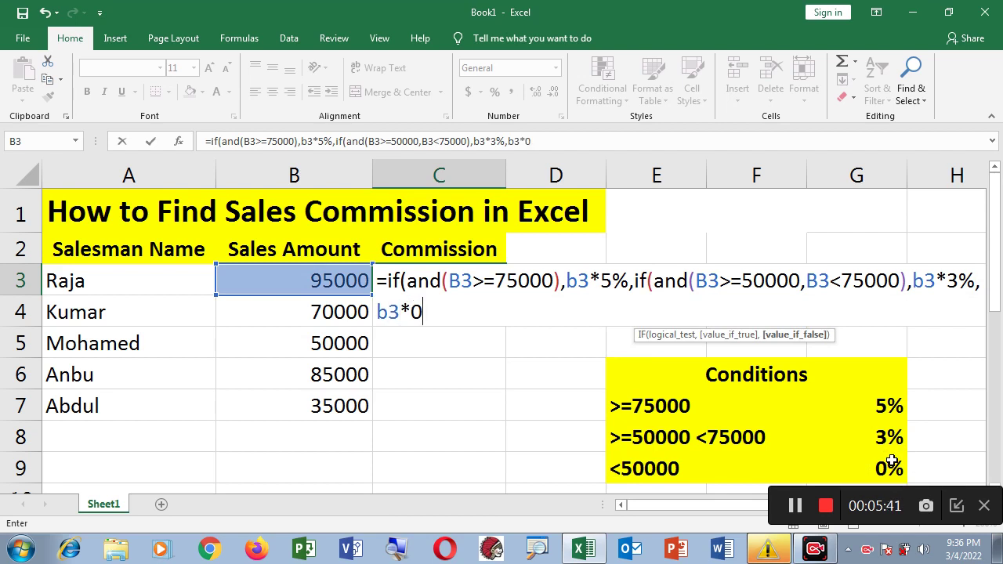
{"action": "type", "text": "%"}
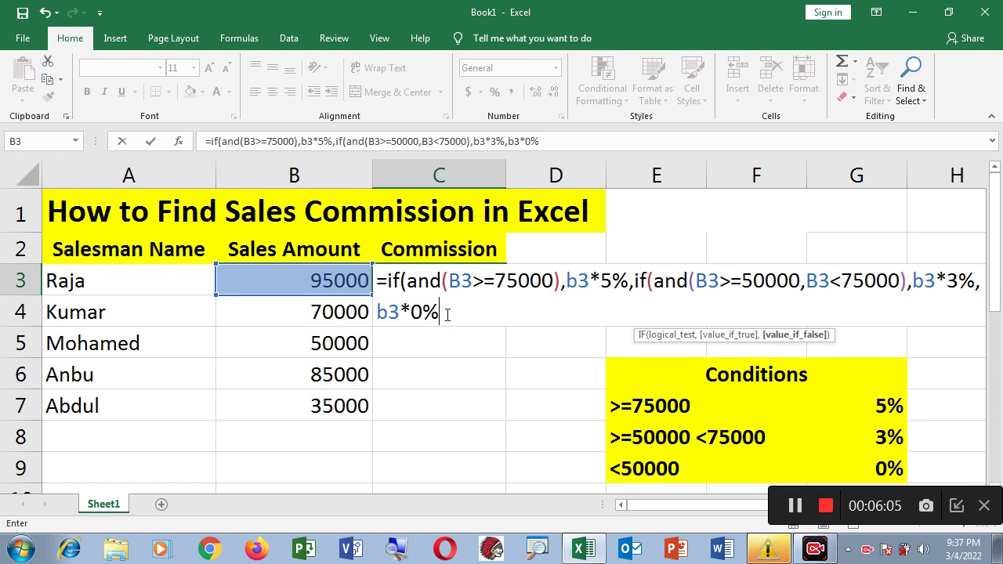
{"action": "type", "text": "))"}
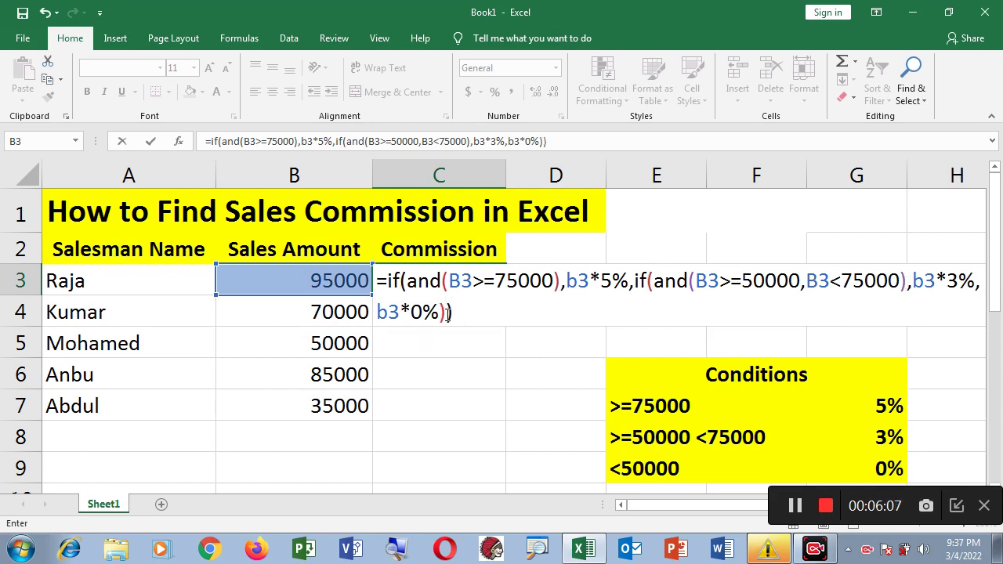
{"action": "key", "text": "Return"}
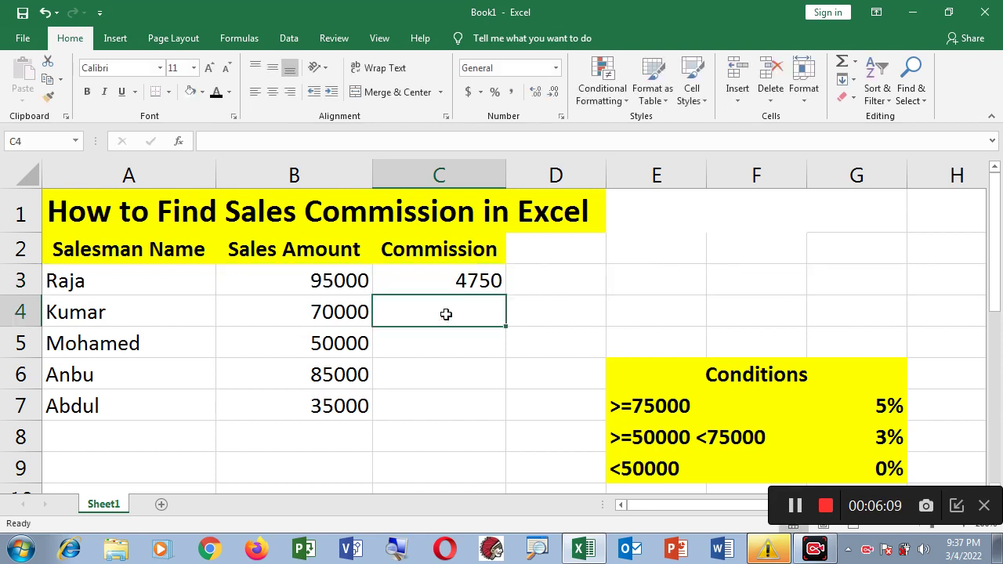
Step: Fill the commission formula from C3 down through C7 for the remaining salesmen
{"action": "left_click", "coordinate": [465, 280]}
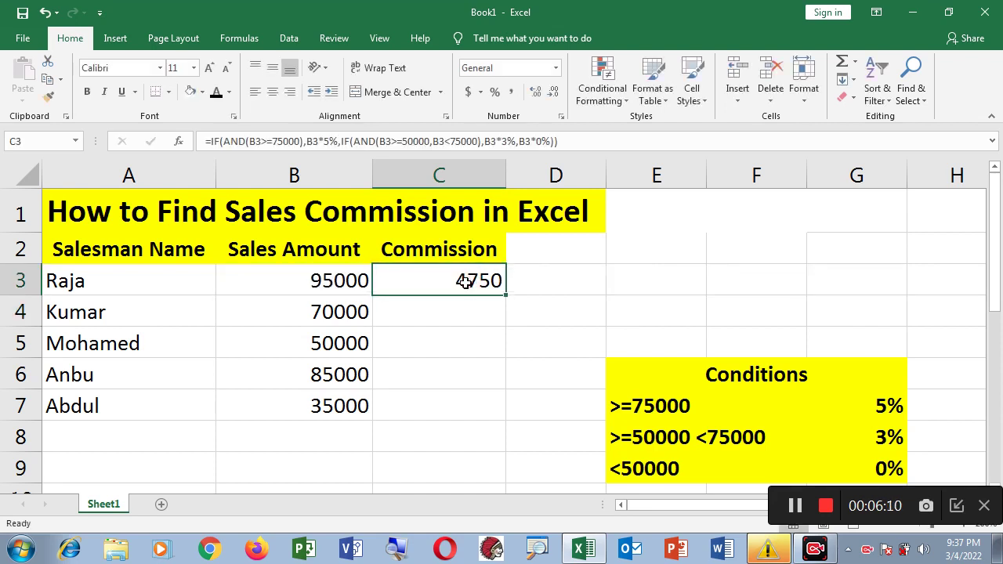
{"action": "left_click", "coordinate": [328, 279]}
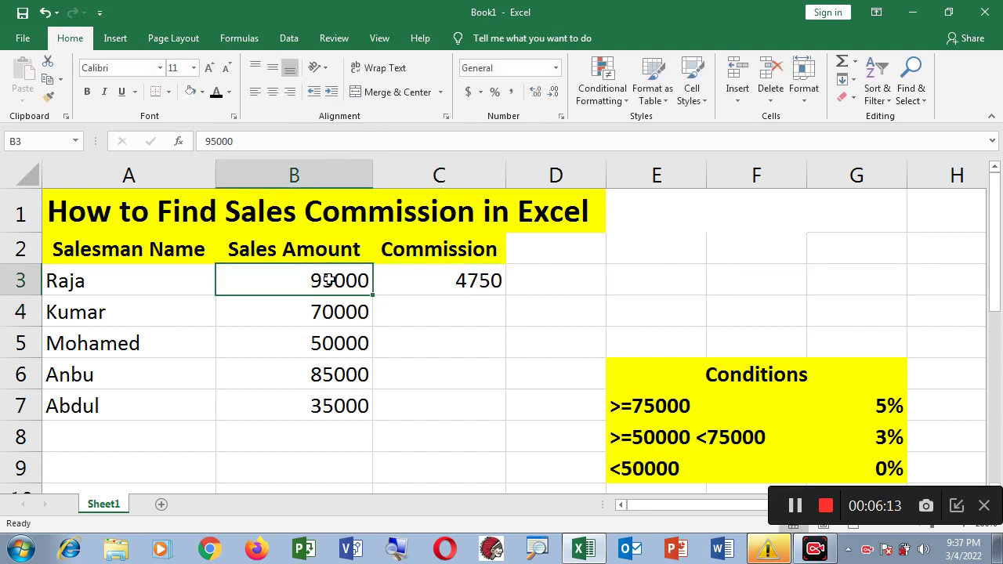
{"action": "left_click", "coordinate": [454, 282]}
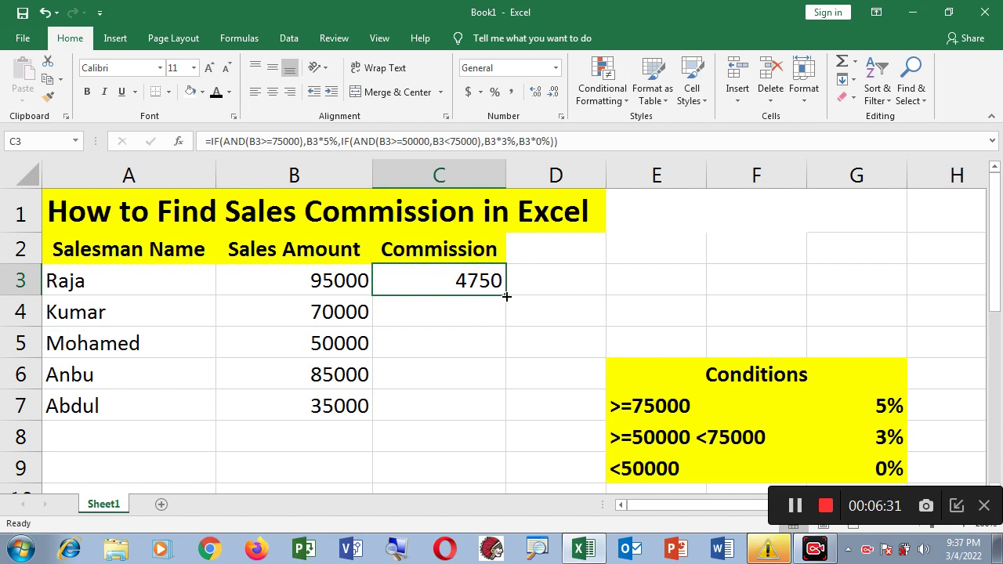
{"action": "left_click_drag", "start_coordinate": [506, 294], "coordinate": [502, 418]}
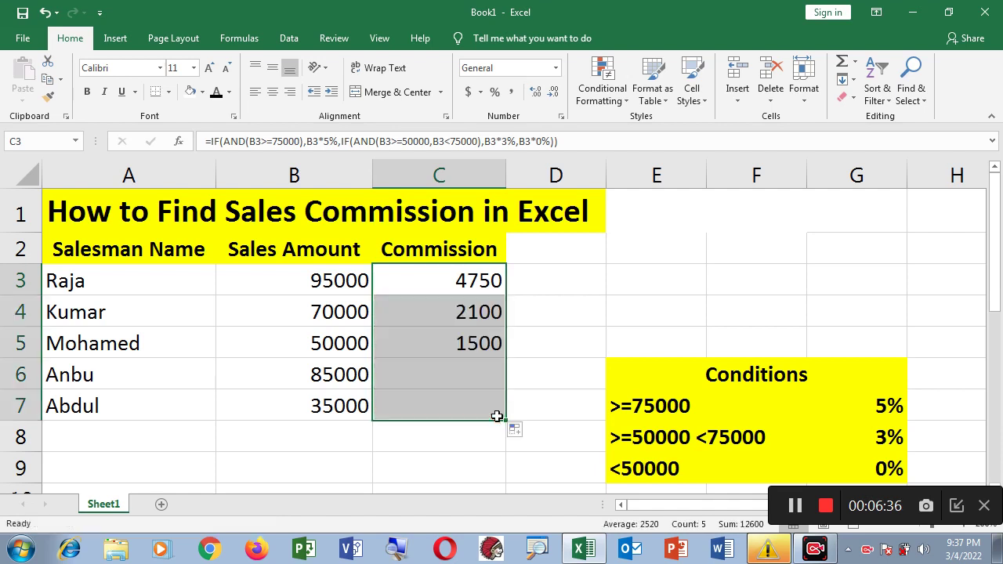
{"action": "left_click", "coordinate": [463, 447]}
Step: Compare the sales amounts with the calculated commissions in rows 4 to 7, checking them against the formula in C3
{"action": "left_click", "coordinate": [461, 312]}
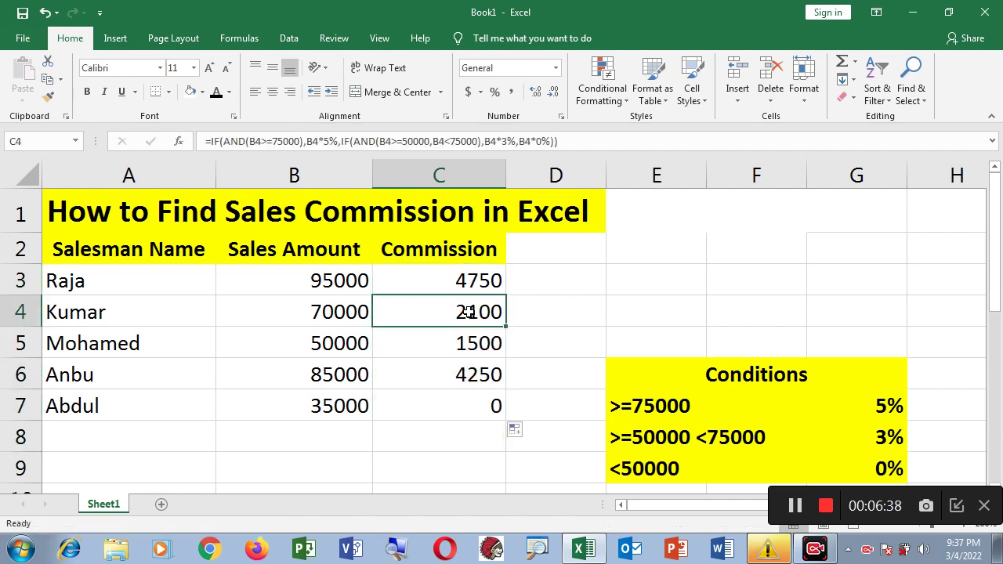
{"action": "left_click", "coordinate": [348, 312]}
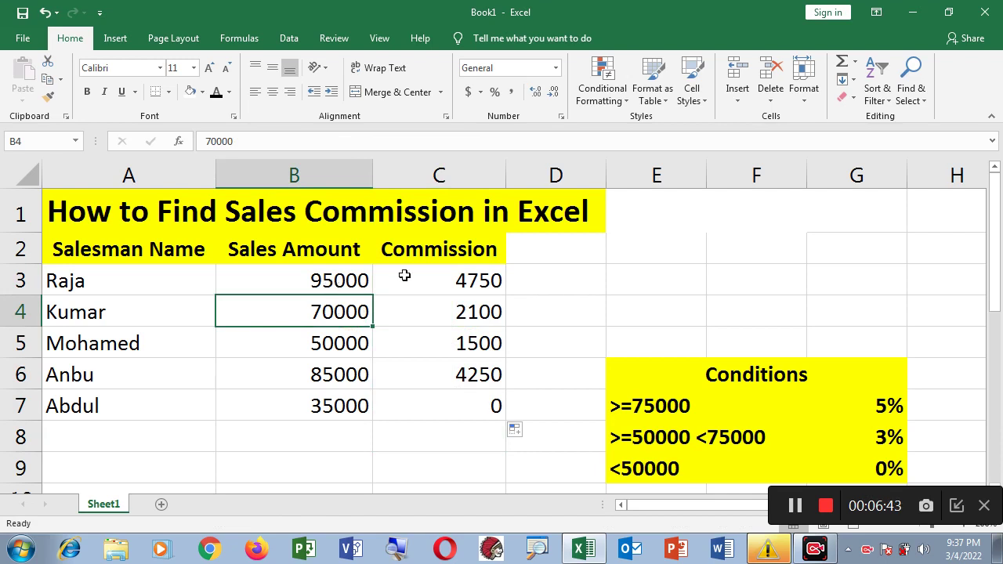
{"action": "double_click", "coordinate": [450, 282]}
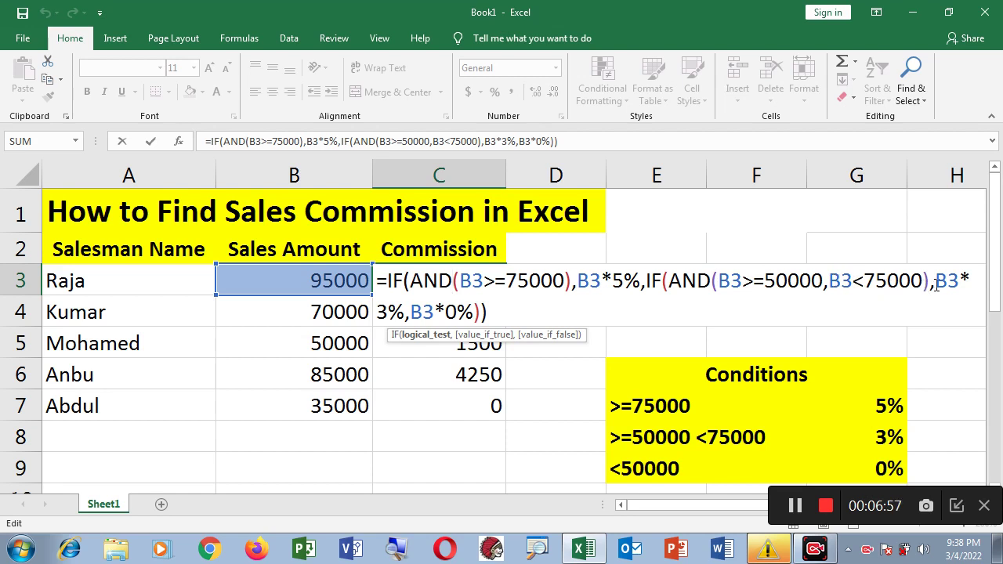
{"action": "key", "text": "Return"}
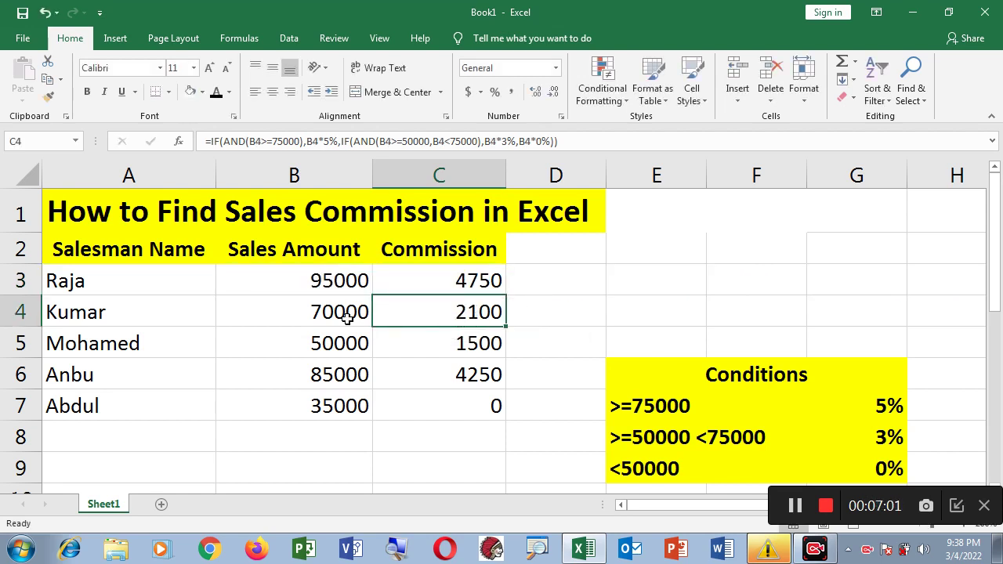
{"action": "left_click", "coordinate": [332, 346]}
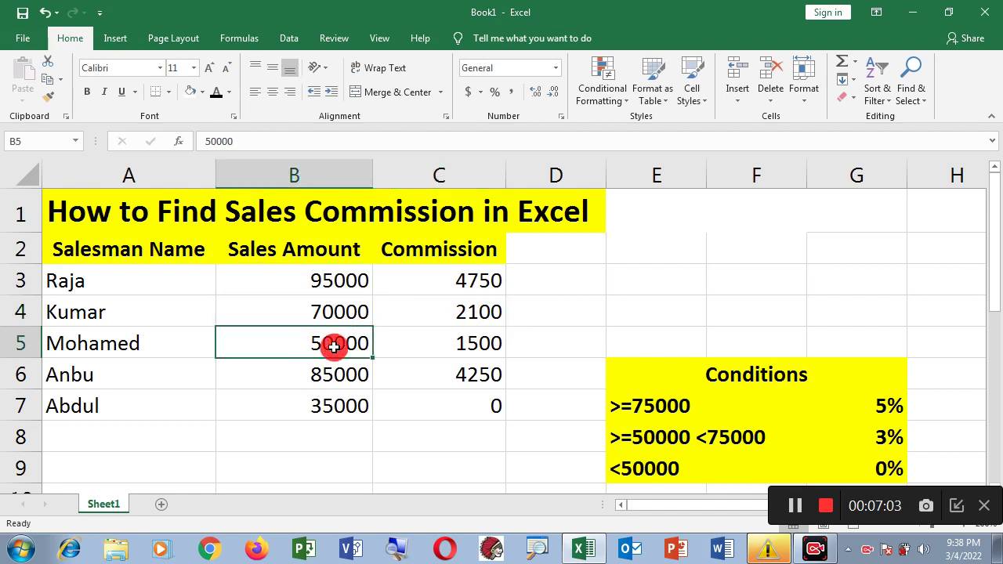
{"action": "left_click", "coordinate": [480, 344]}
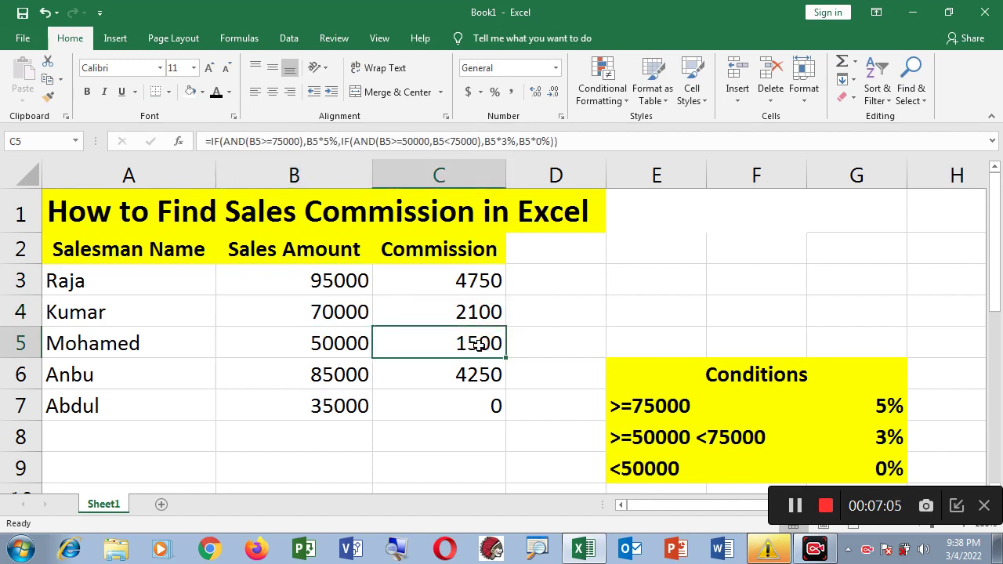
{"action": "left_click", "coordinate": [441, 377]}
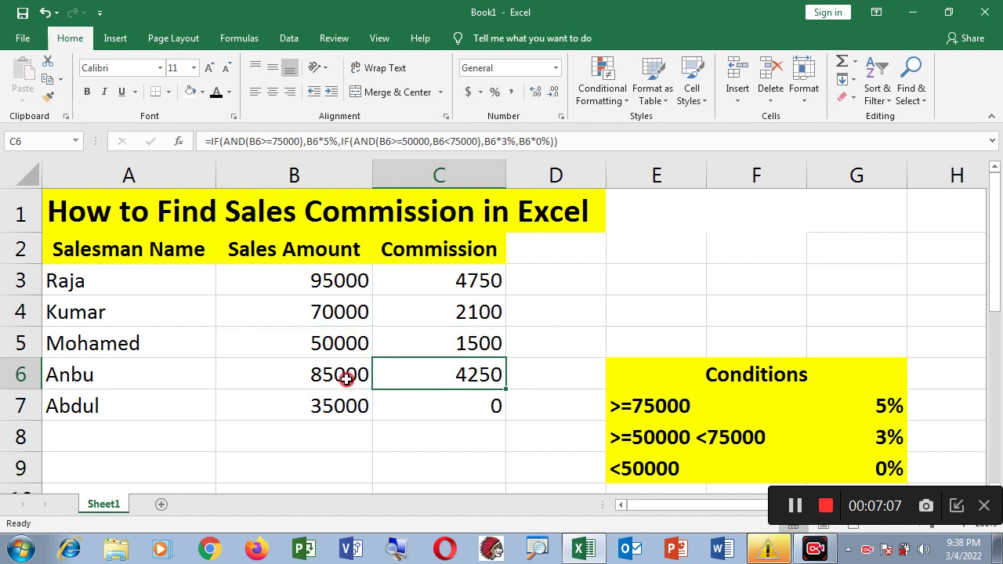
{"action": "left_click", "coordinate": [345, 379]}
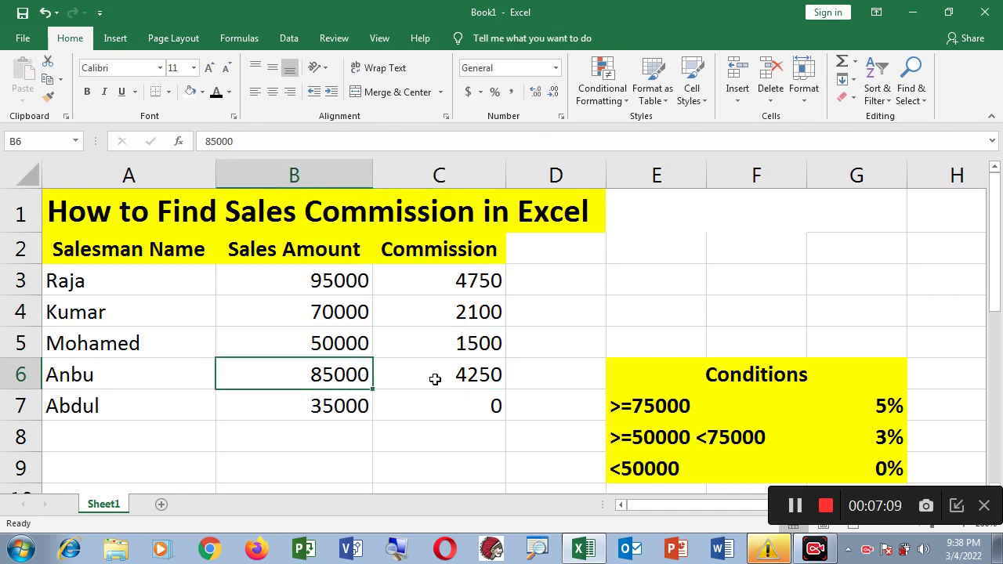
{"action": "left_click", "coordinate": [464, 376]}
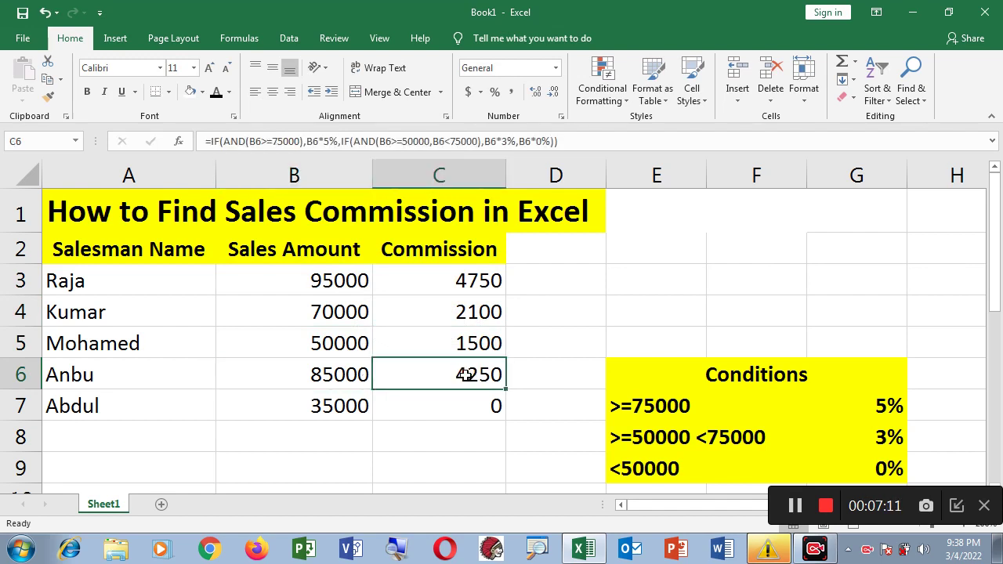
{"action": "left_click", "coordinate": [327, 405]}
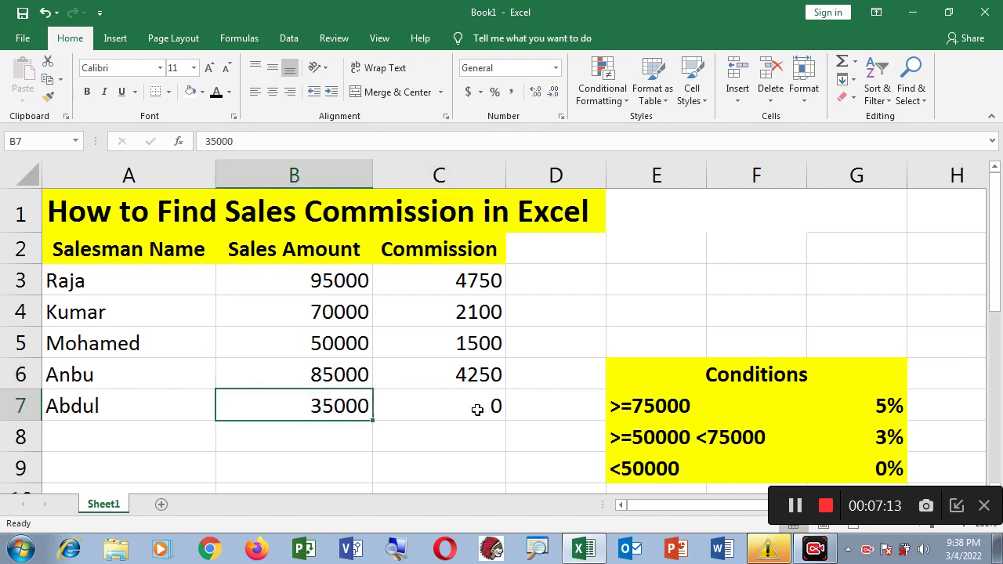
{"action": "left_click", "coordinate": [475, 405]}
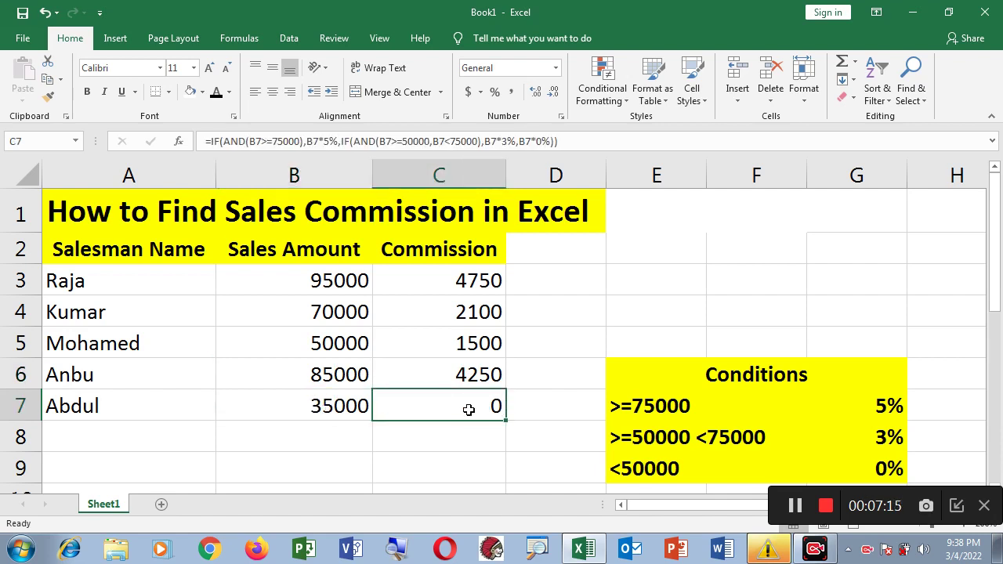
Step: Reopen the C3 formula to review its arguments, highlighting the B3*5% value if true, and leave it as is
{"action": "double_click", "coordinate": [476, 284]}
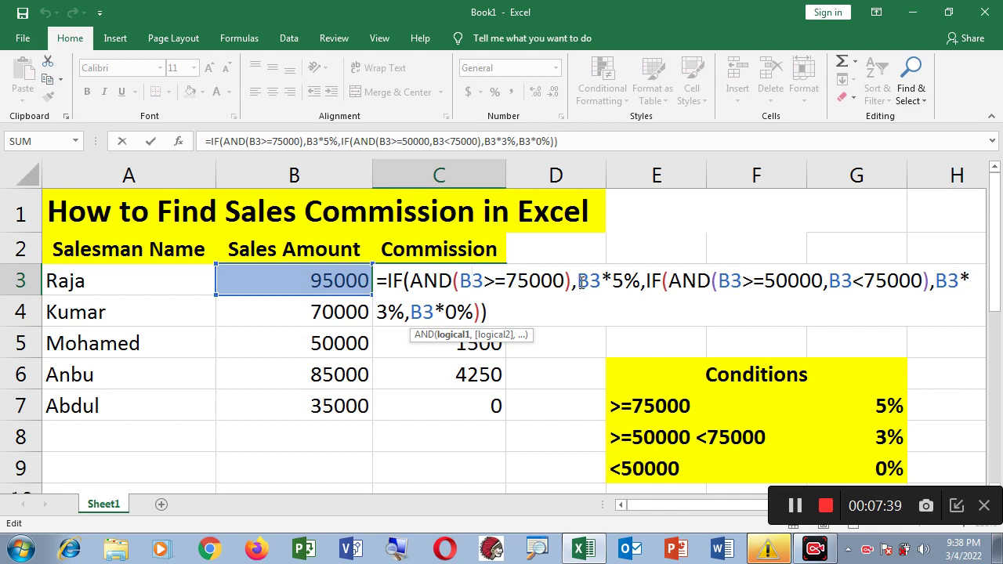
{"action": "left_click_drag", "start_coordinate": [580, 282], "coordinate": [638, 282]}
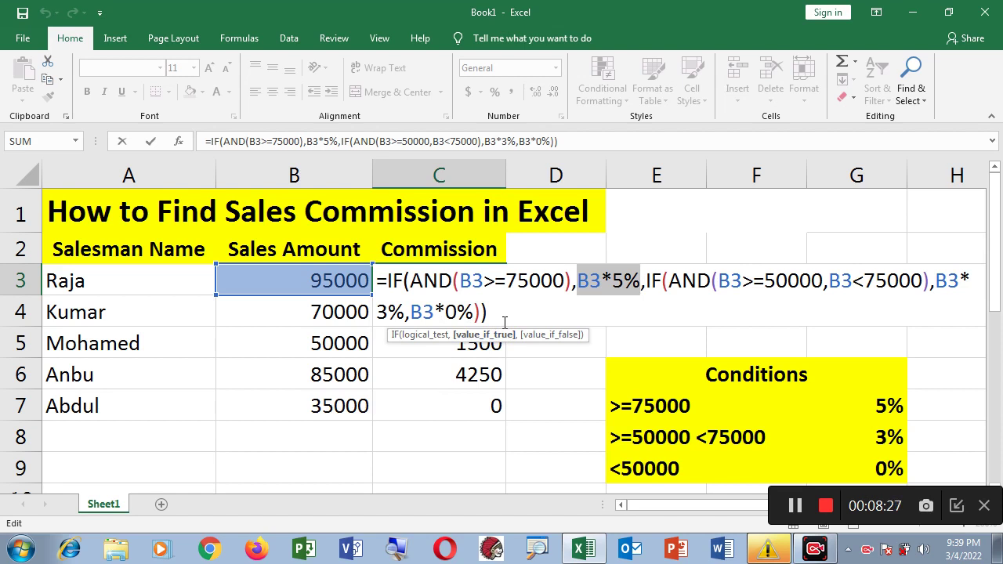
{"action": "key", "text": "Return"}
{"action": "left_click", "coordinate": [483, 282]}
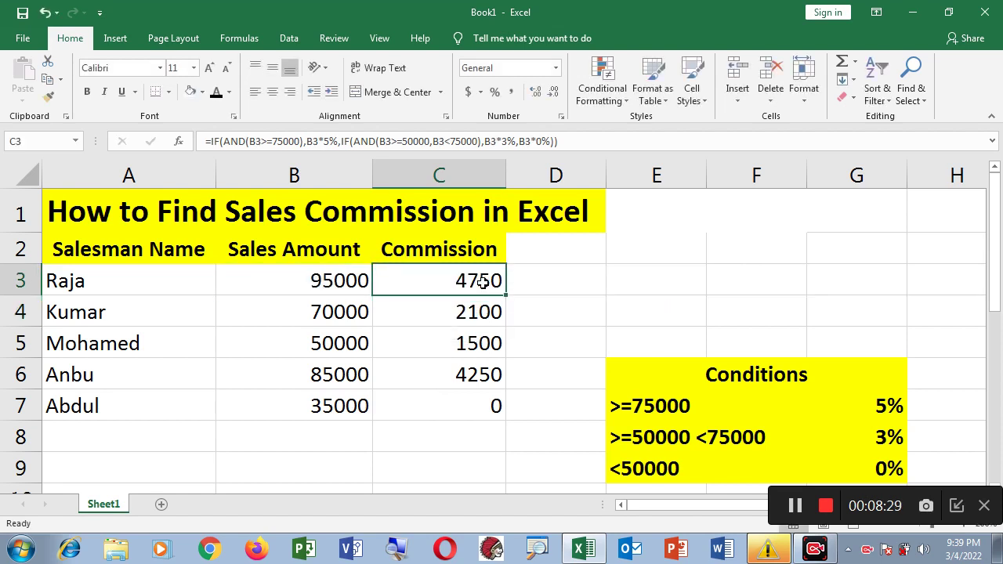